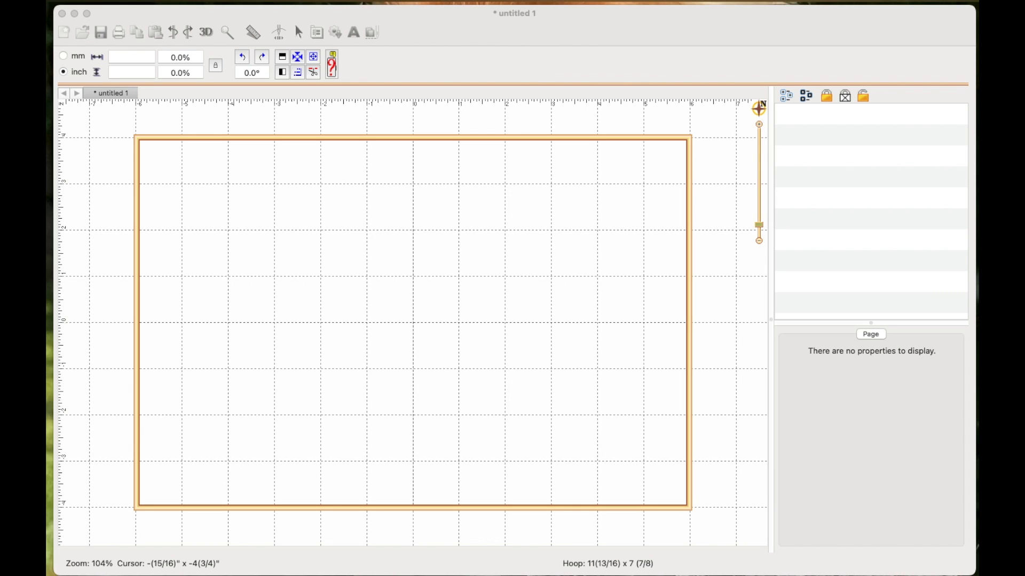
Bring the RRIFoldoverPouchITH Large design into the hoop and rotate it 180°.
{"action": "left_click_drag", "start_coordinate": [972, 323], "coordinate": [459, 269]}
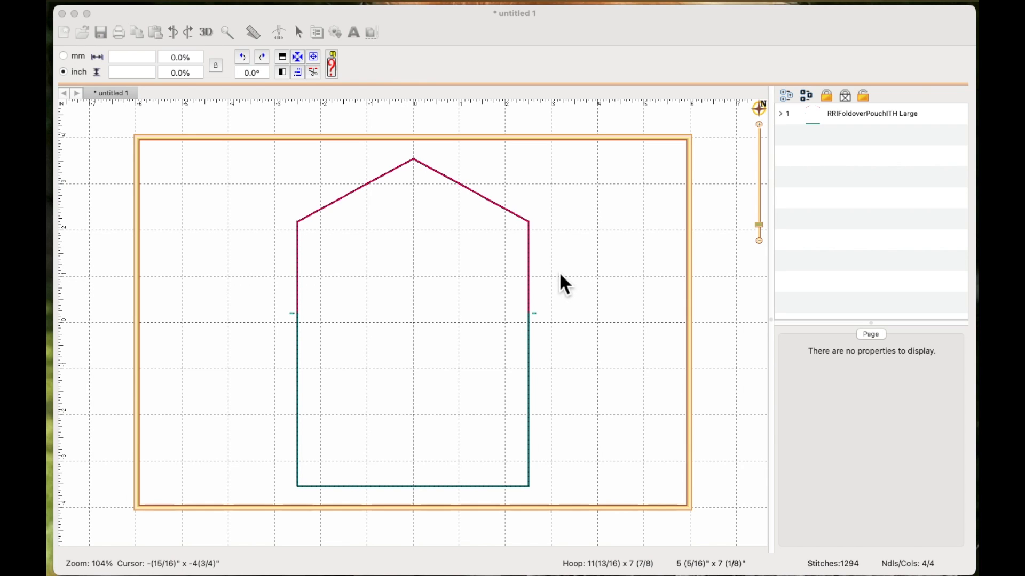
{"action": "left_click", "coordinate": [523, 221]}
{"action": "left_click", "coordinate": [521, 223]}
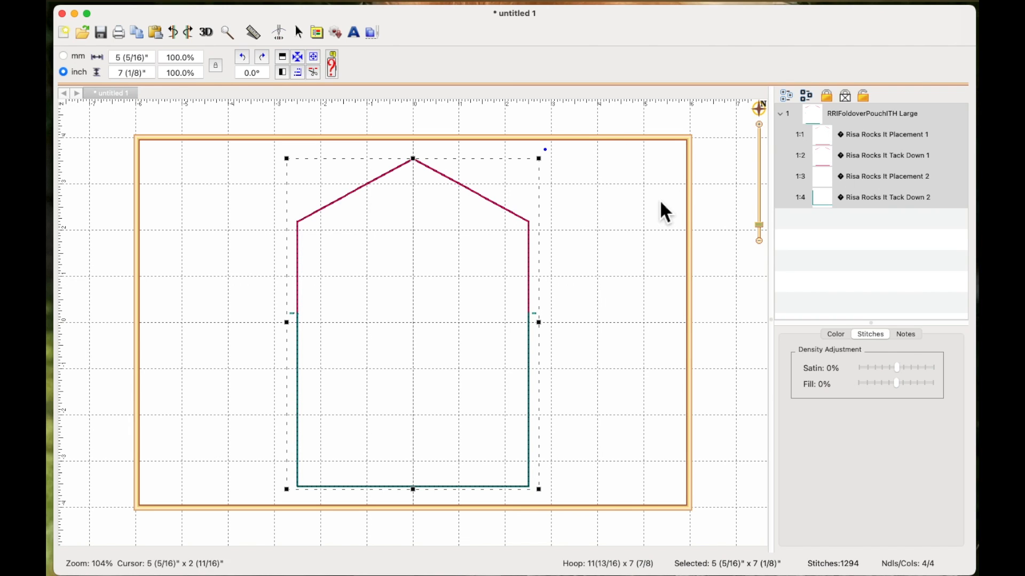
{"action": "left_click", "coordinate": [265, 59]}
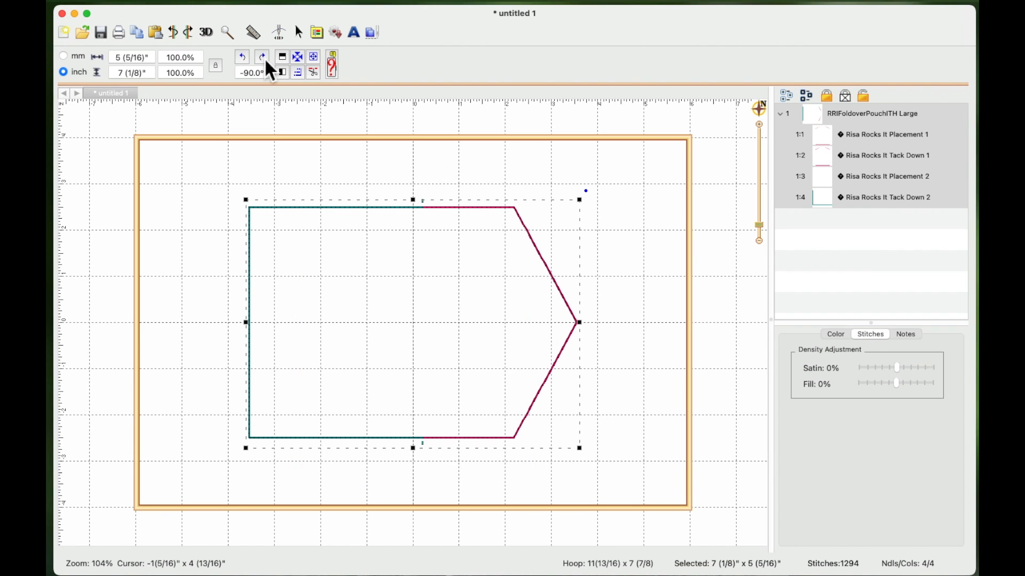
{"action": "left_click", "coordinate": [266, 60]}
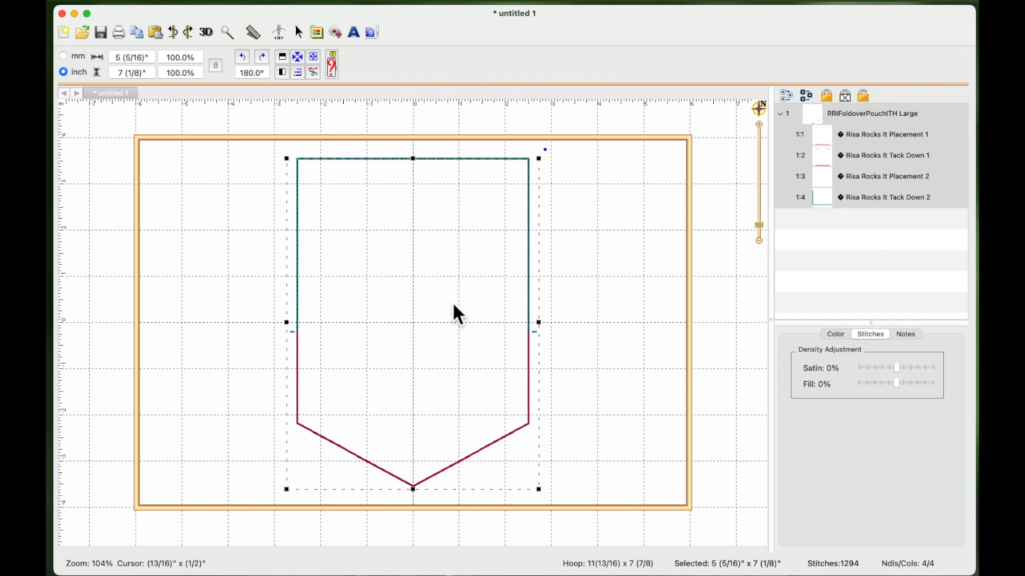
Move the pouch design to the hoop's left half and place a duplicate of it beside it in the right half.
{"action": "left_click_drag", "start_coordinate": [526, 247], "coordinate": [400, 251]}
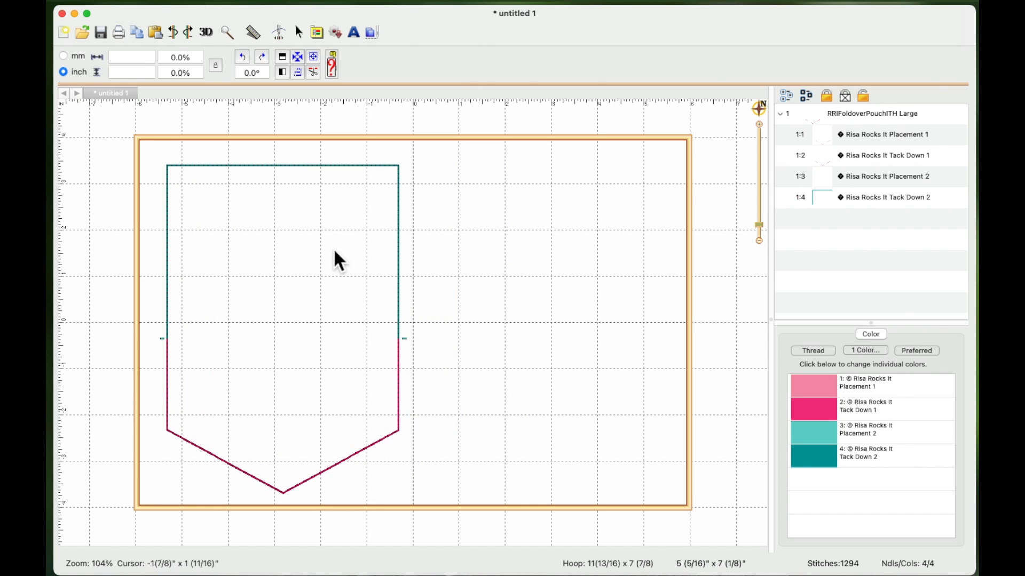
{"action": "left_click", "coordinate": [392, 169]}
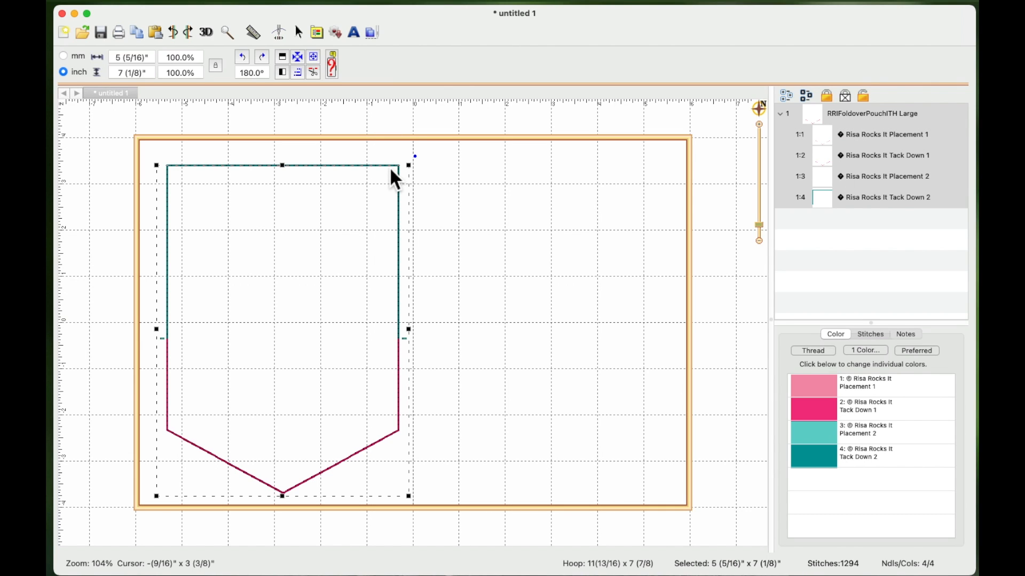
{"action": "right_click", "coordinate": [391, 169]}
{"action": "left_click", "coordinate": [407, 175]}
{"action": "right_click", "coordinate": [393, 170]}
{"action": "left_click", "coordinate": [409, 187]}
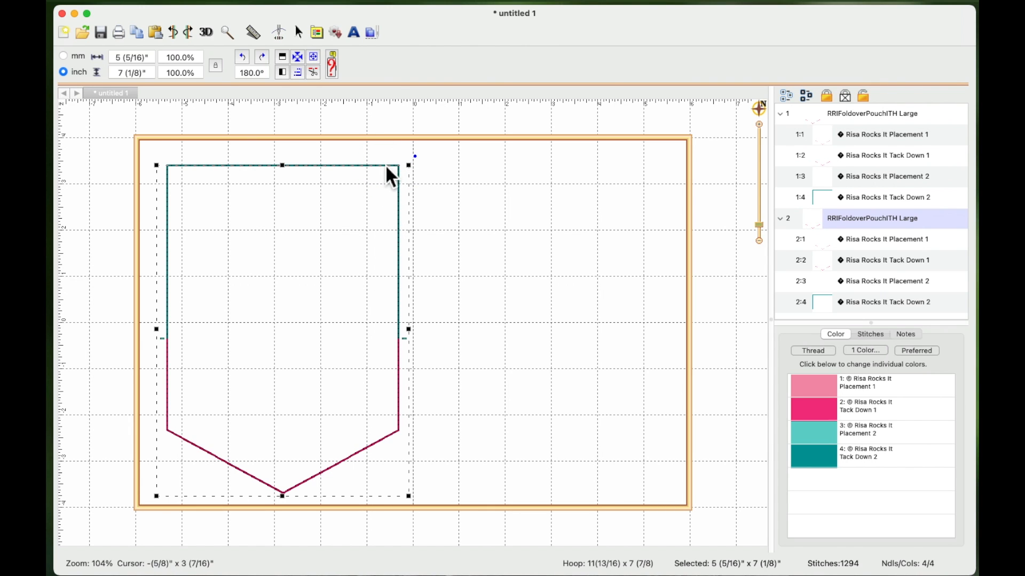
{"action": "left_click_drag", "start_coordinate": [380, 169], "coordinate": [639, 171]}
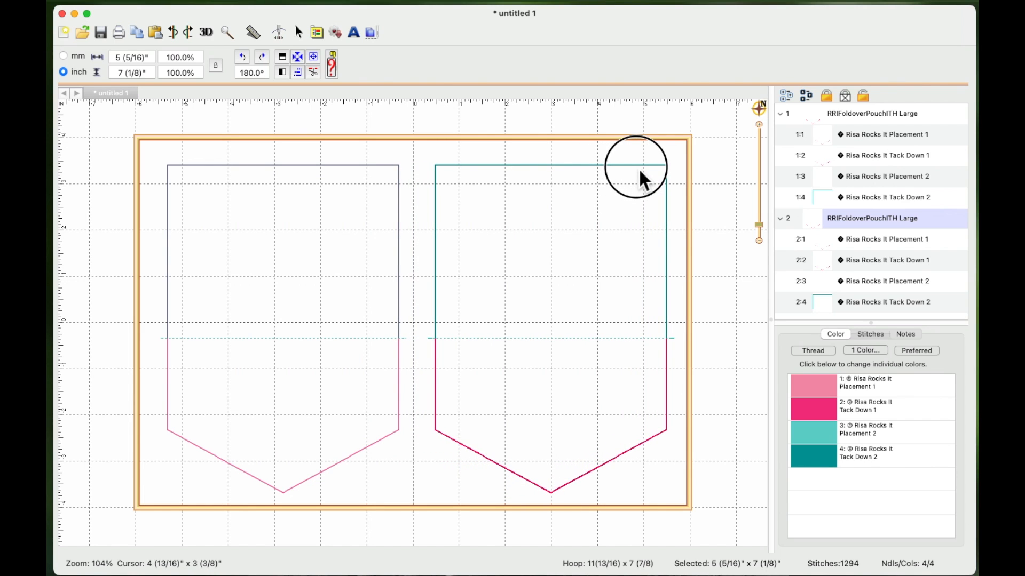
{"action": "left_click_drag", "start_coordinate": [639, 171], "coordinate": [640, 171]}
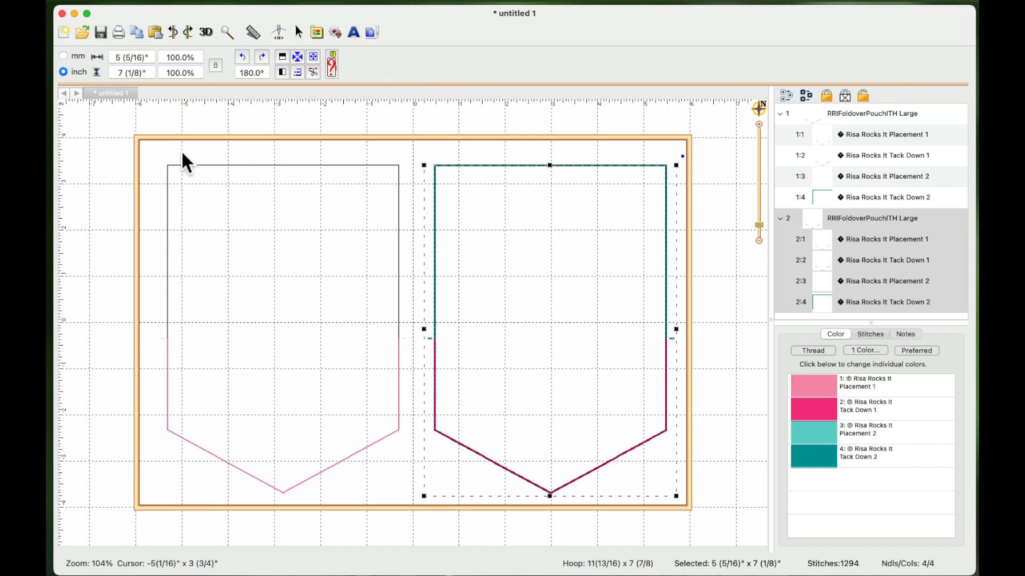
Align both pouch designs by their top edges and centre the pair in the hoop.
{"action": "left_click_drag", "start_coordinate": [129, 144], "coordinate": [702, 524]}
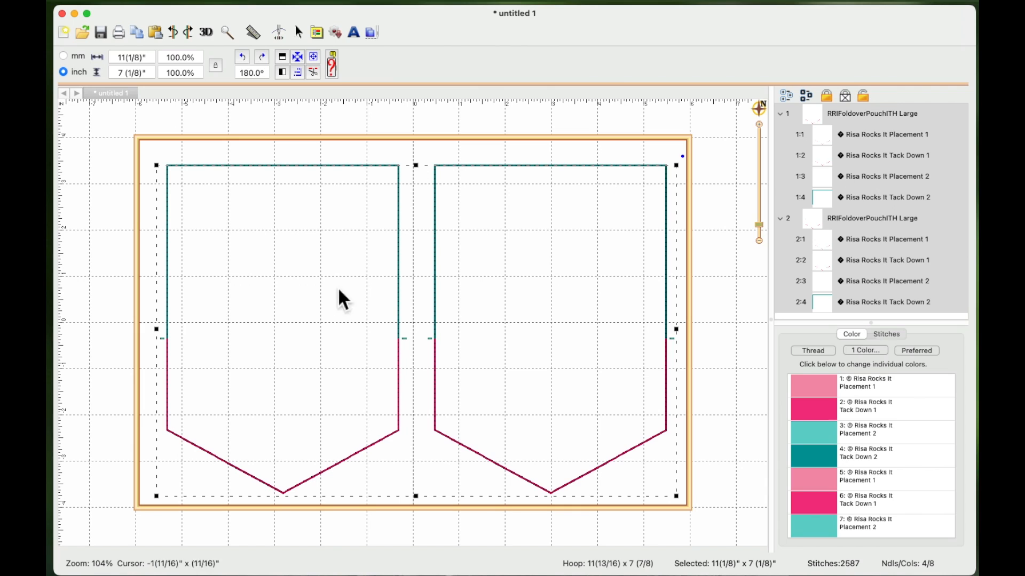
{"action": "left_click", "coordinate": [298, 74]}
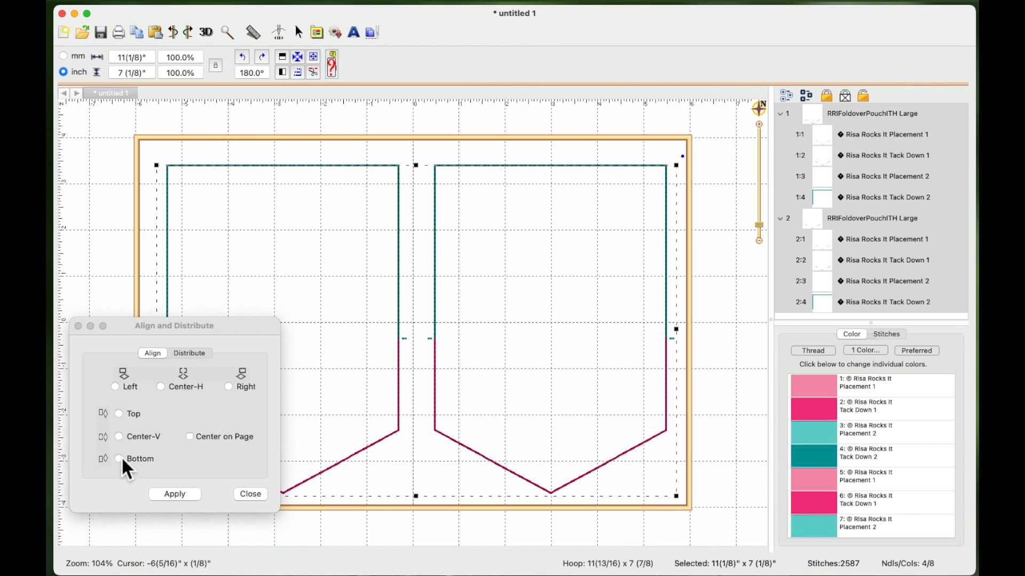
{"action": "left_click", "coordinate": [120, 413]}
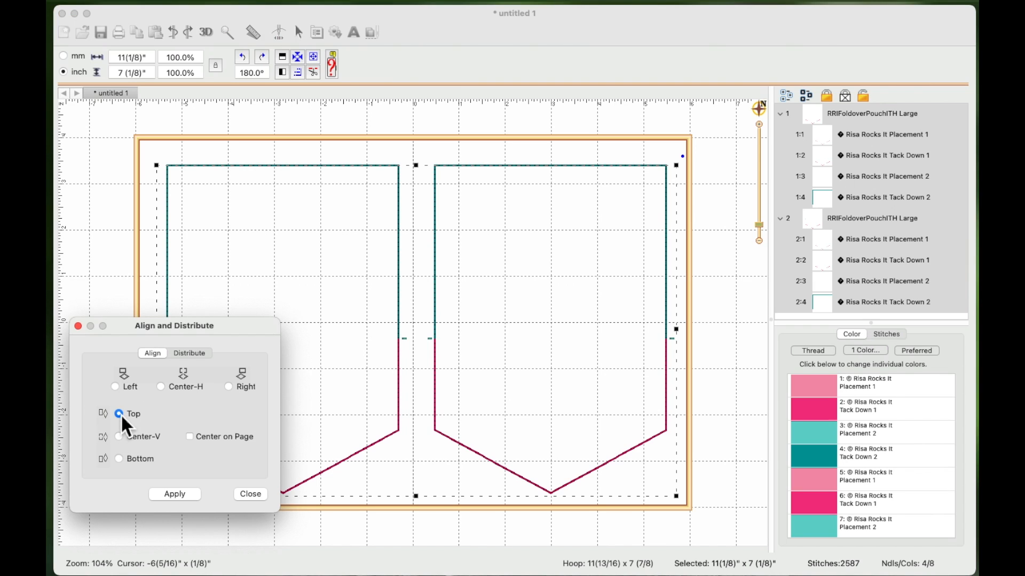
{"action": "left_click", "coordinate": [190, 492]}
{"action": "left_click", "coordinate": [260, 494]}
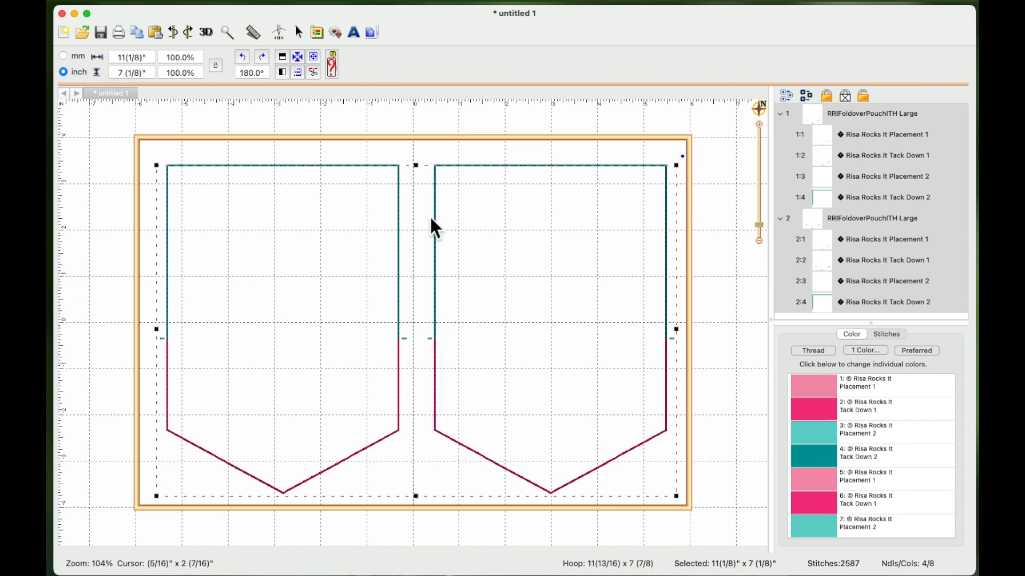
{"action": "left_click", "coordinate": [437, 245]}
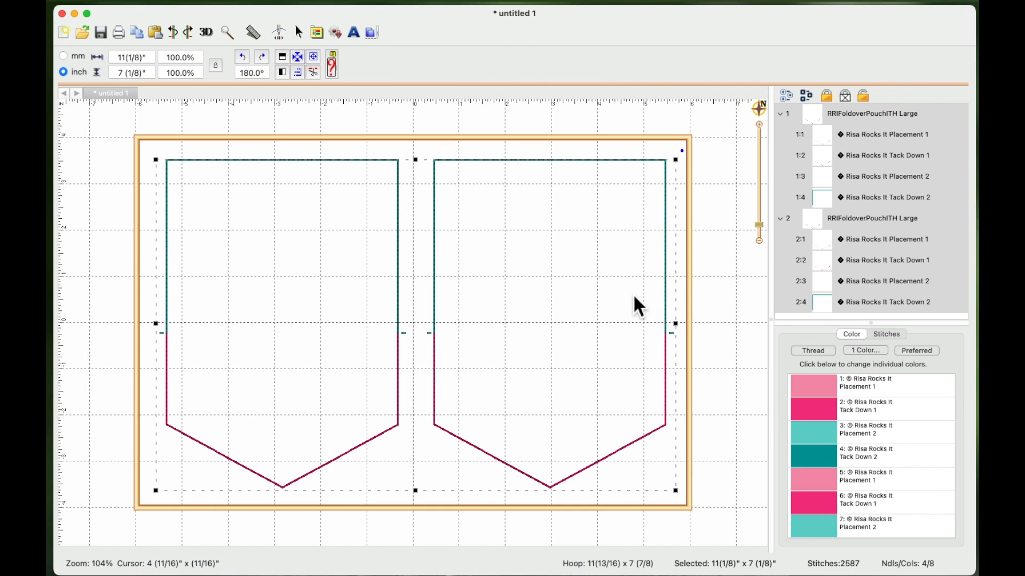
{"action": "key", "text": "Left"}
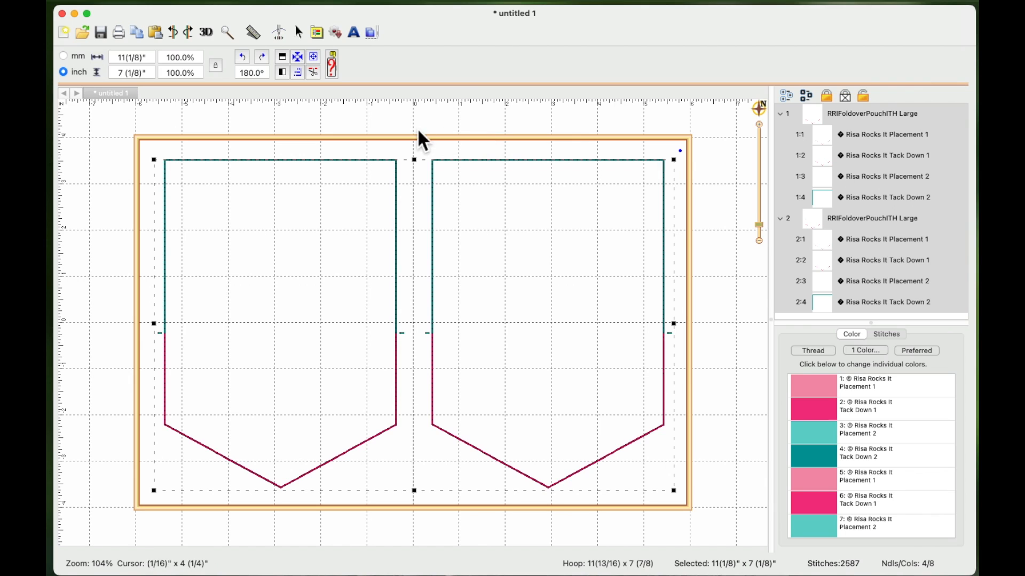
Add a lettering object with the text "Sewing".
{"action": "left_click", "coordinate": [355, 35]}
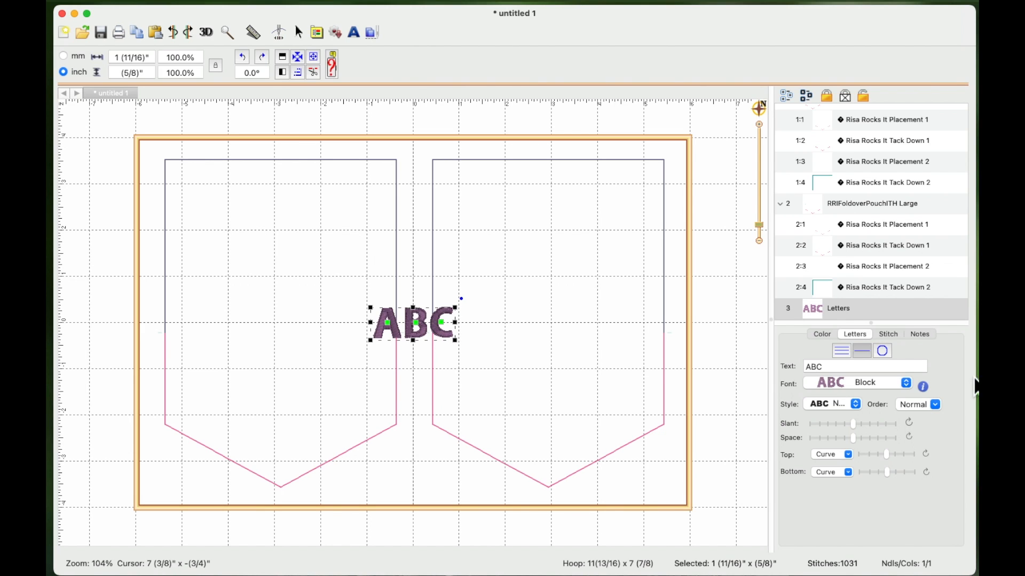
{"action": "double_click", "coordinate": [806, 368]}
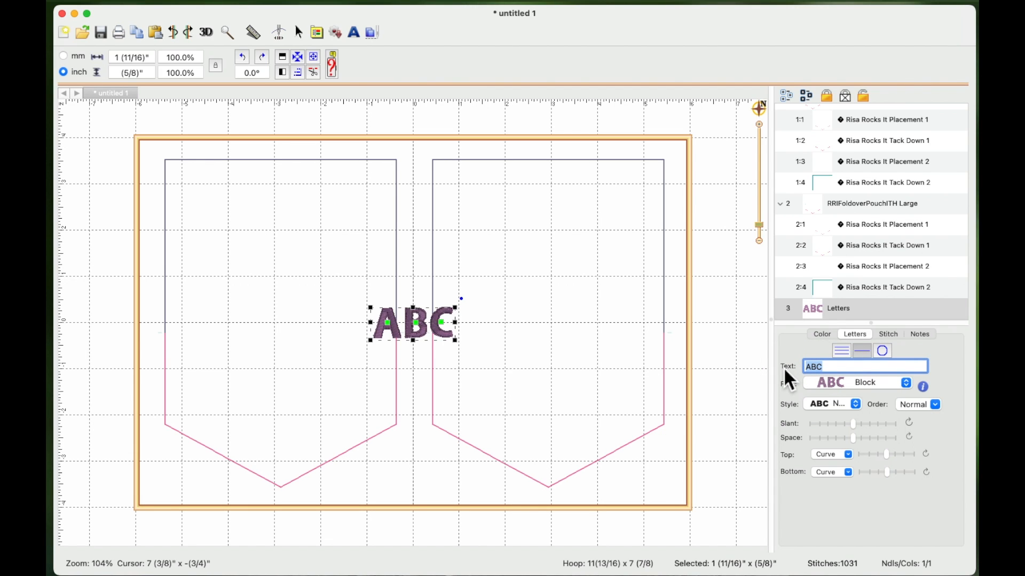
{"action": "type", "text": "Sewing"}
{"action": "key", "text": "Return"}
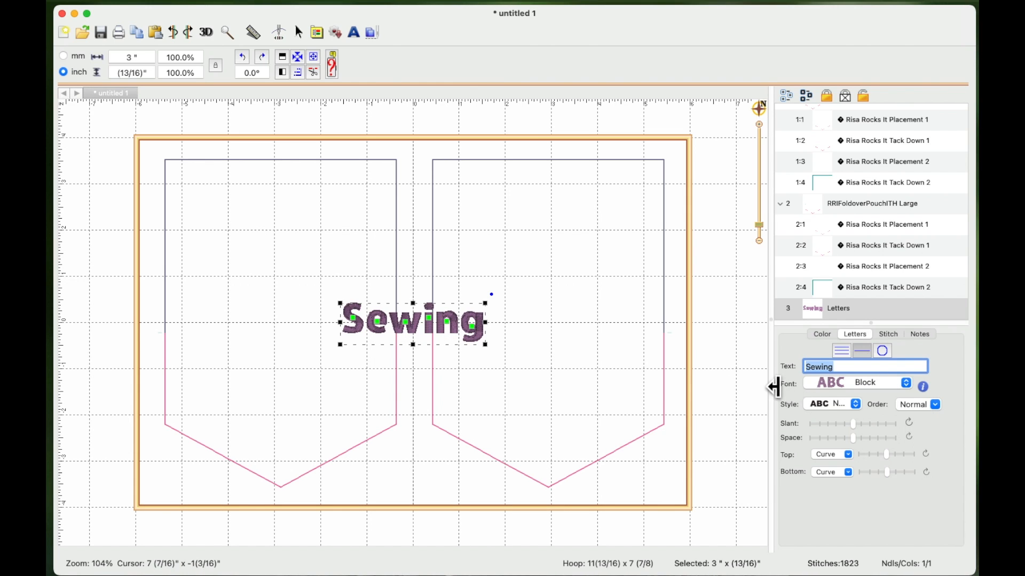
Try the DBJJDelilah - 1 Inch font on the "Sewing" lettering.
{"action": "left_click", "coordinate": [908, 386]}
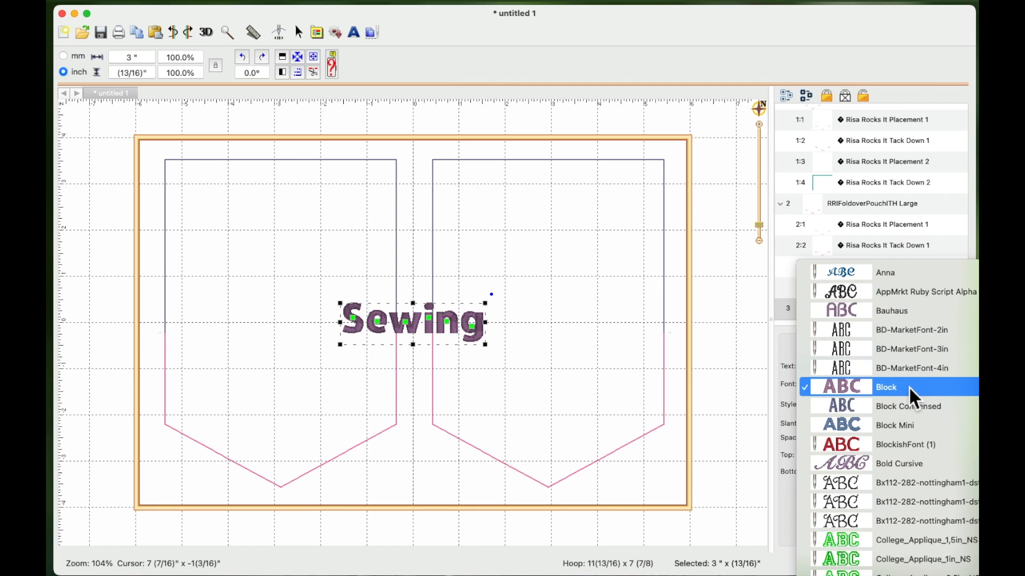
{"action": "scroll", "coordinate": [910, 389], "scroll_direction": "down", "scroll_amount": 5}
{"action": "scroll", "coordinate": [910, 391], "scroll_direction": "down", "scroll_amount": 3}
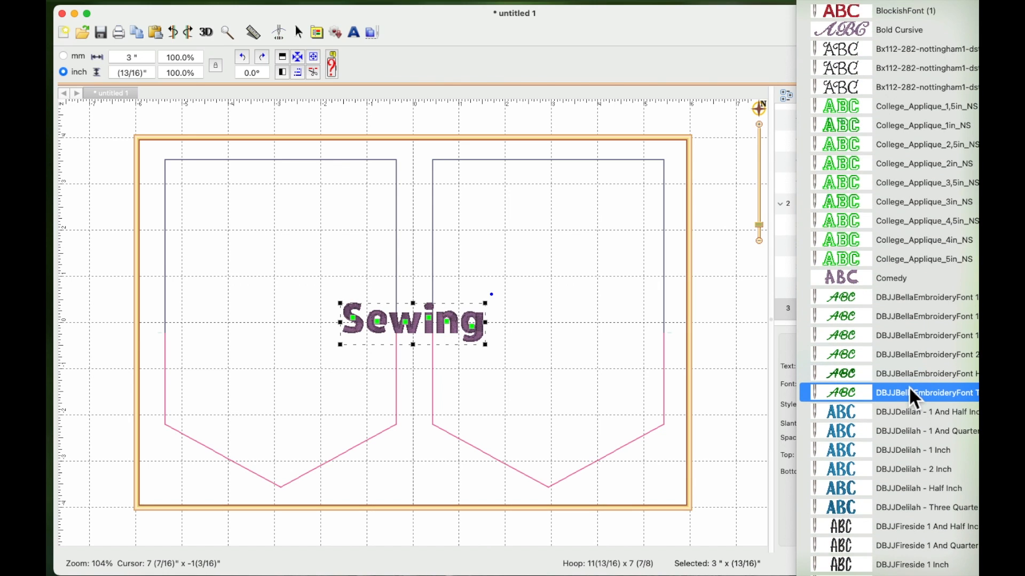
{"action": "left_click", "coordinate": [918, 451]}
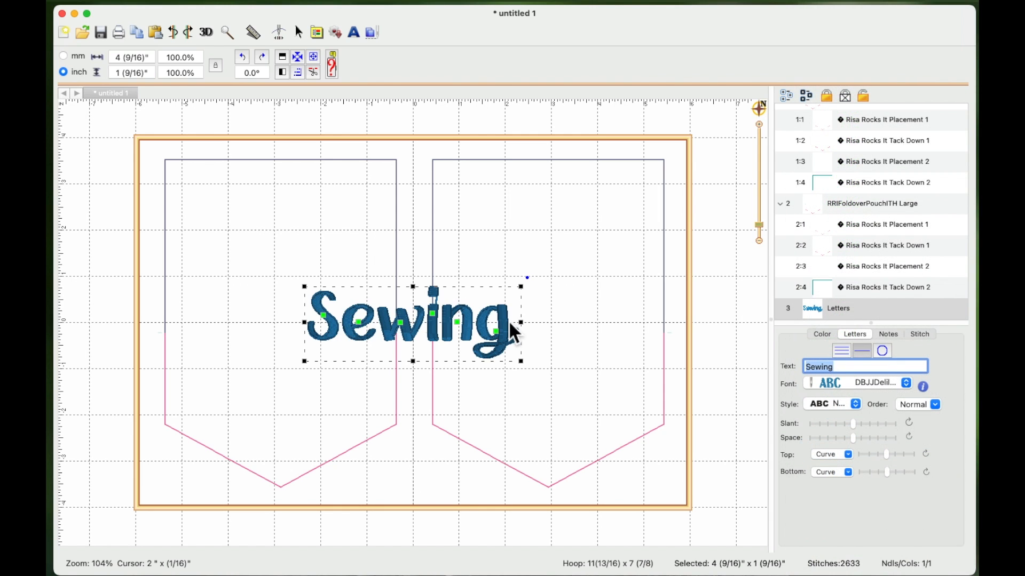
Set the "Sewing" lettering to the DBJJDelilah - Three Quarter font and place it in the left pouch's lower section.
{"action": "left_click", "coordinate": [908, 386]}
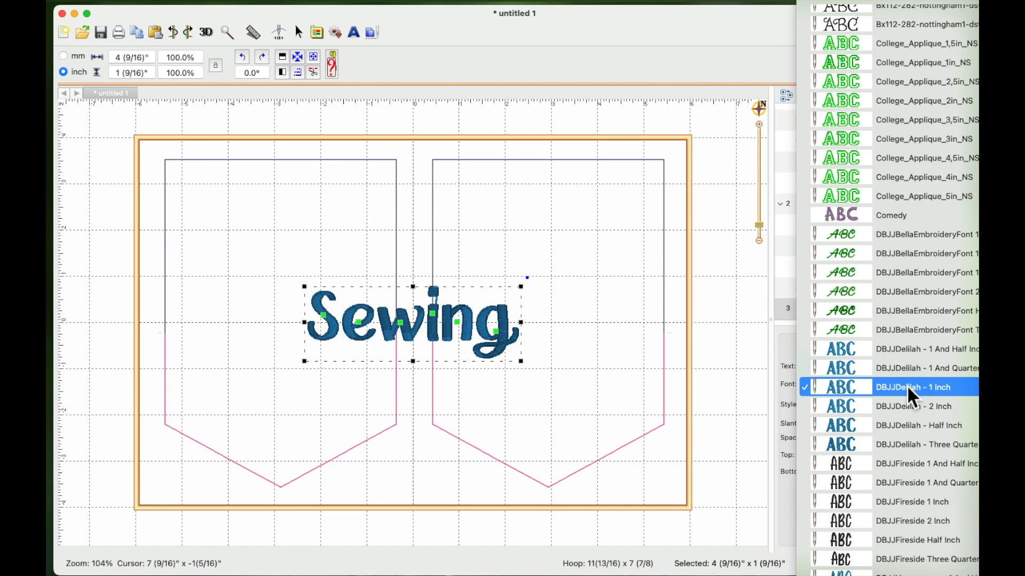
{"action": "left_click", "coordinate": [929, 447]}
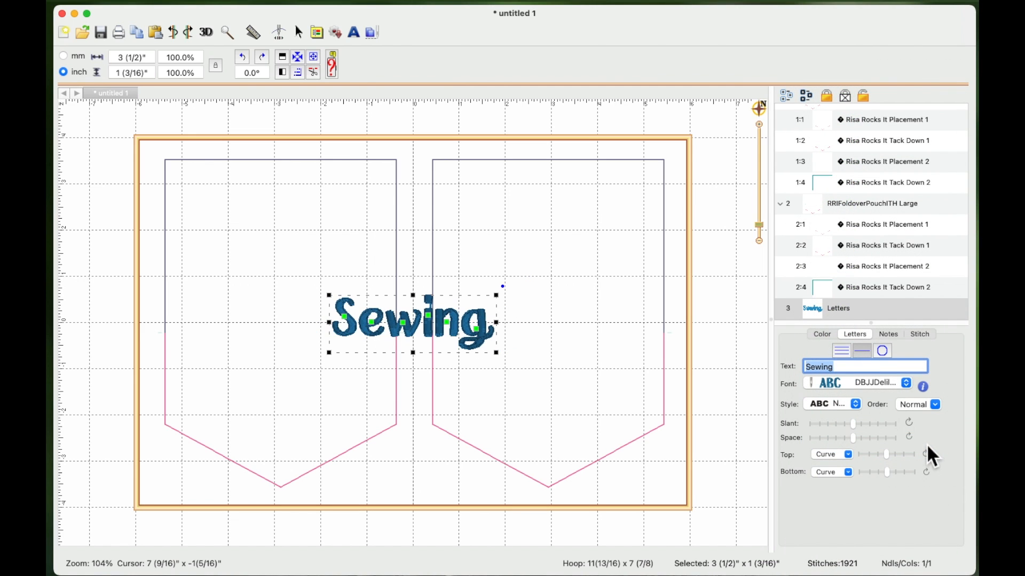
{"action": "left_click_drag", "start_coordinate": [461, 315], "coordinate": [329, 358]}
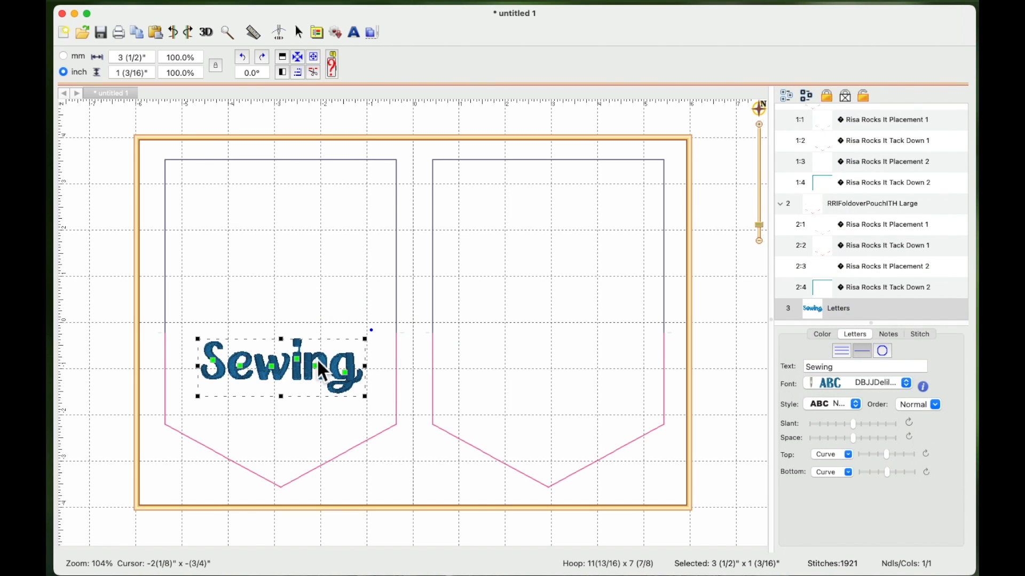
{"action": "left_click", "coordinate": [351, 364]}
{"action": "mouse_move", "coordinate": [351, 364]}
{"action": "left_mouse_down"}
{"action": "mouse_move", "coordinate": [360, 362]}
{"action": "mouse_move", "coordinate": [351, 370]}
{"action": "left_mouse_up"}
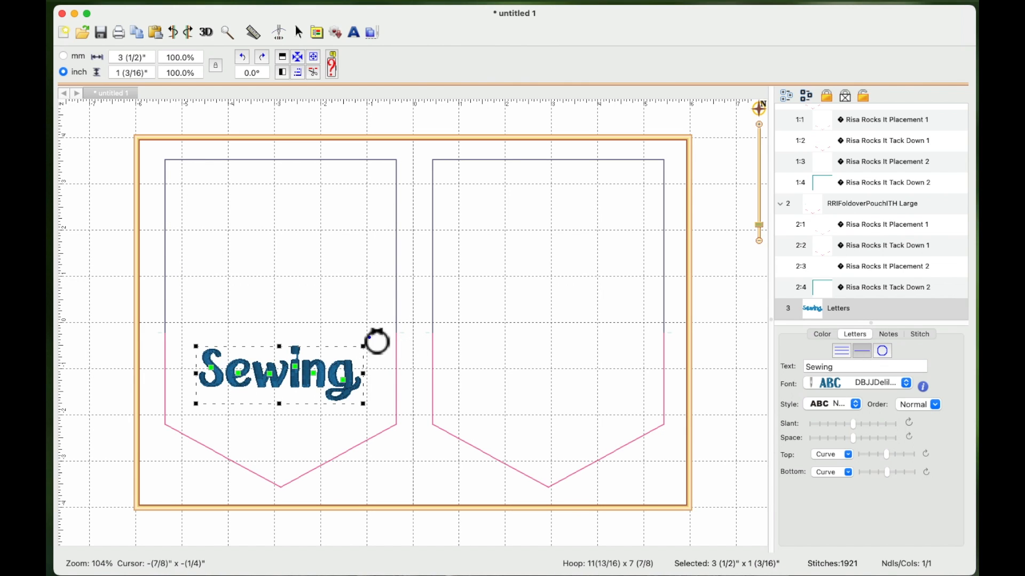
Shift the whole "Sewing" lettering slightly lower, keeping it centred between the left pouch's side edges.
{"action": "left_click", "coordinate": [296, 371]}
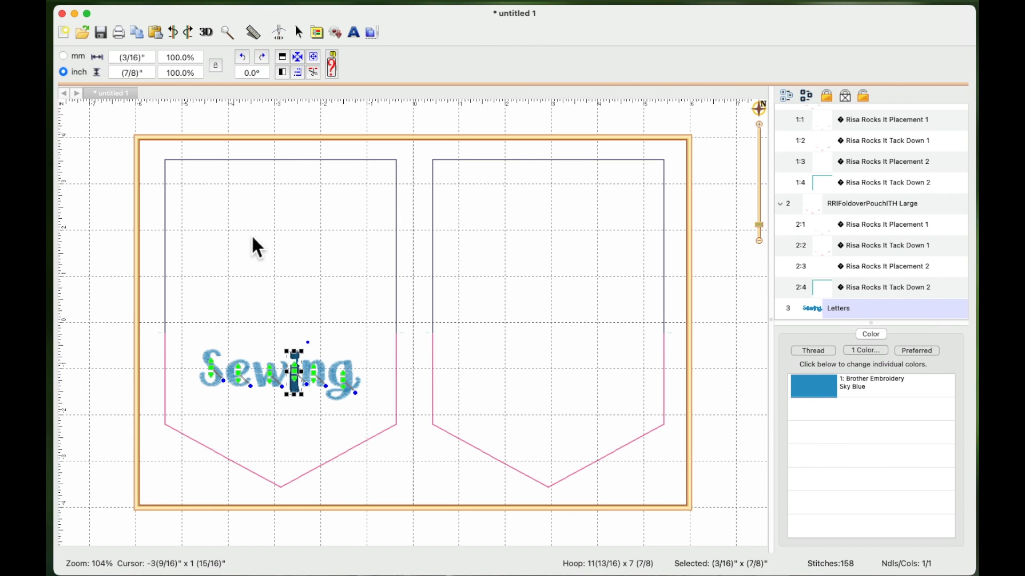
{"action": "left_click", "coordinate": [174, 31]}
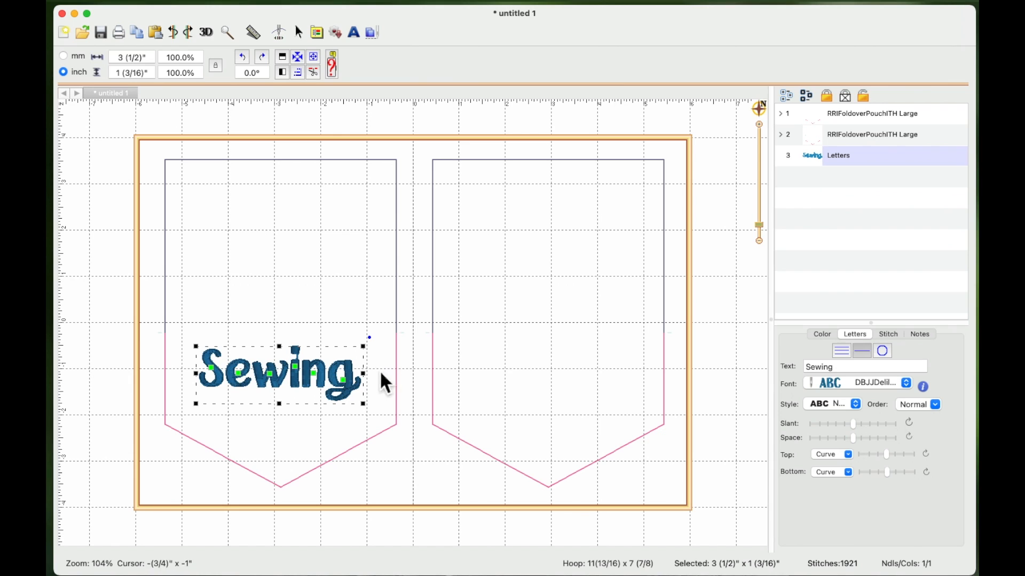
{"action": "left_click", "coordinate": [353, 372]}
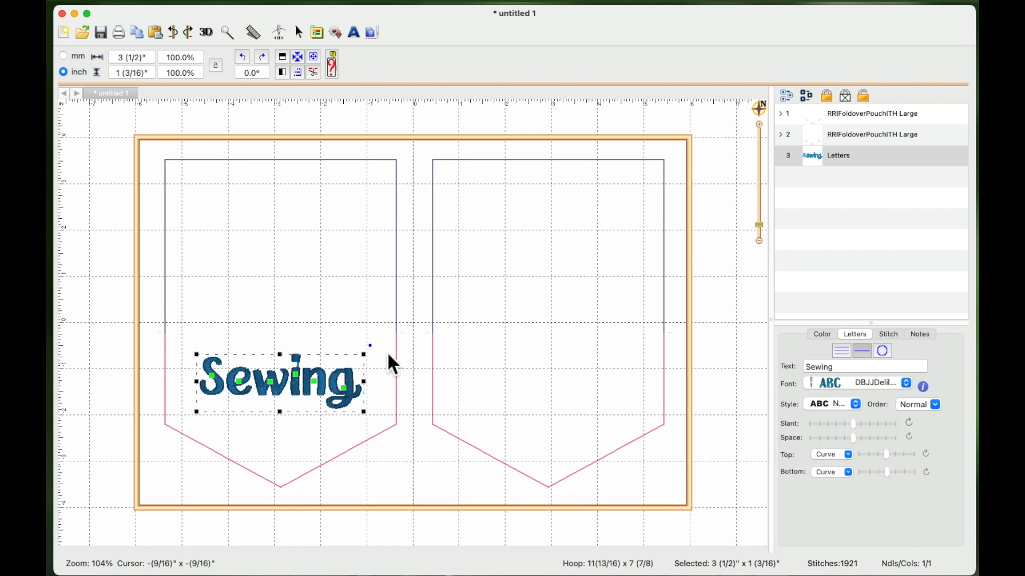
{"action": "left_click", "coordinate": [353, 381]}
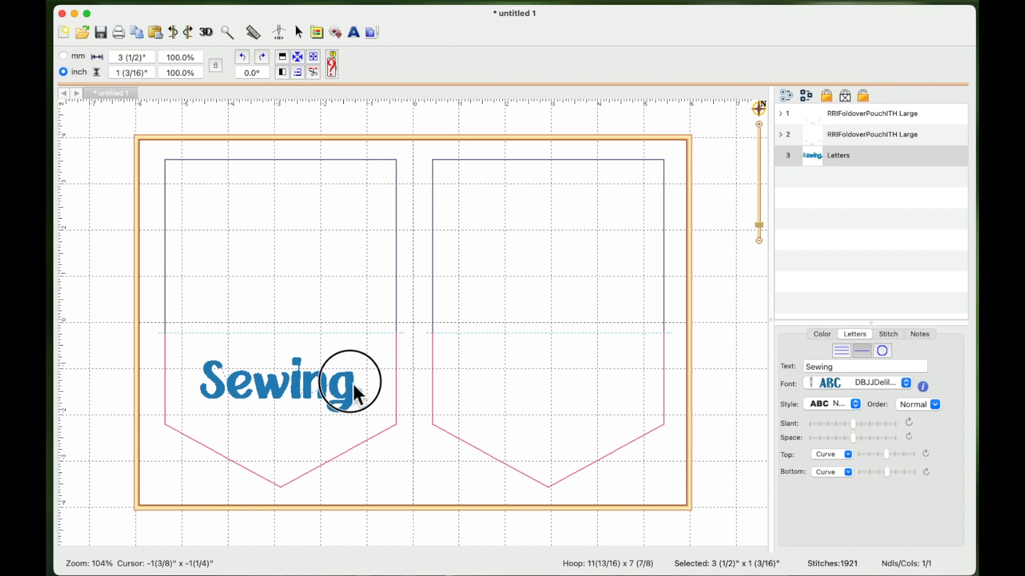
{"action": "left_click", "coordinate": [353, 384]}
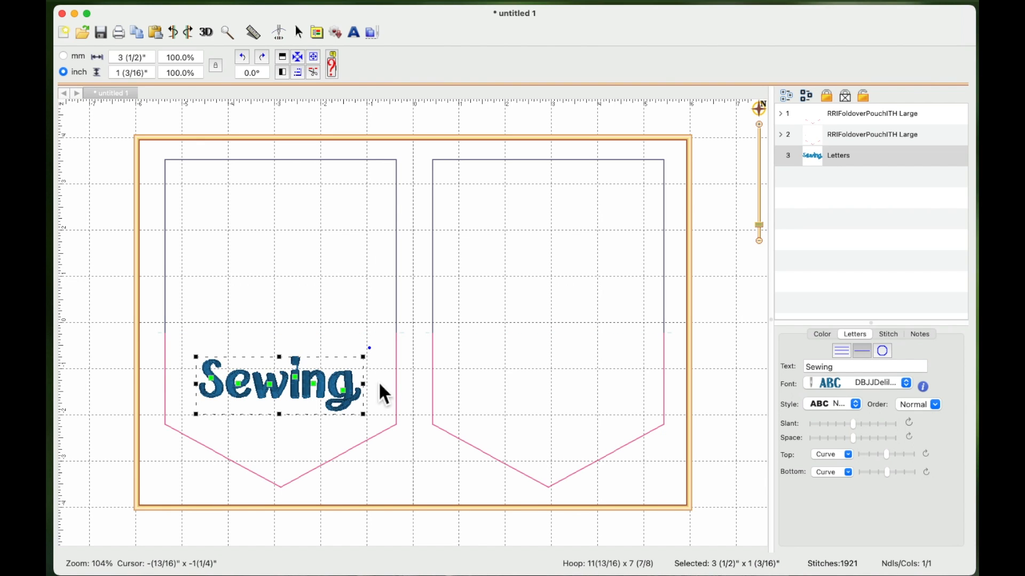
Add a second lettering object with the text "Embroidery".
{"action": "left_click", "coordinate": [354, 33]}
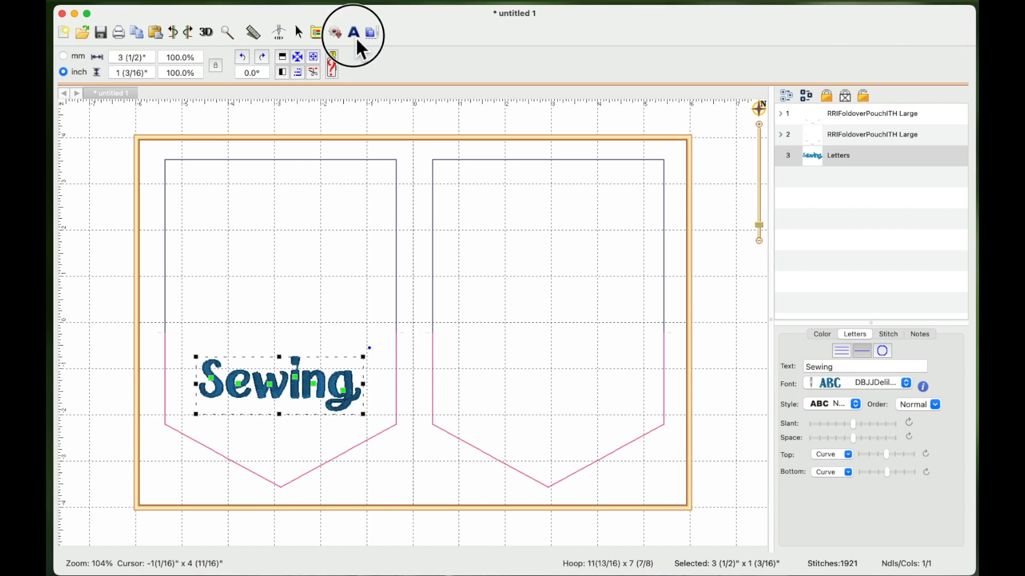
{"action": "left_click", "coordinate": [836, 367]}
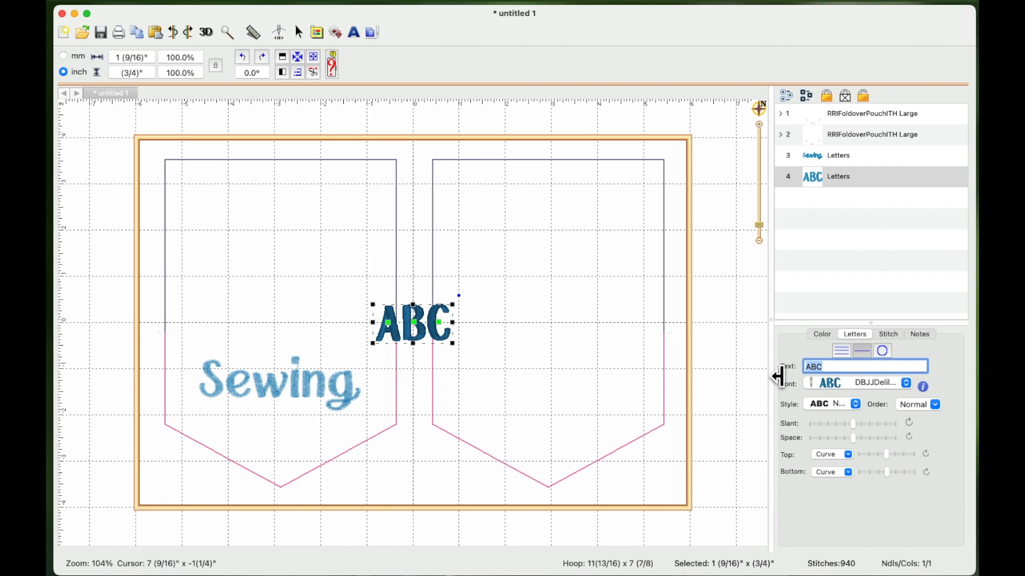
{"action": "type", "text": "Embroidery"}
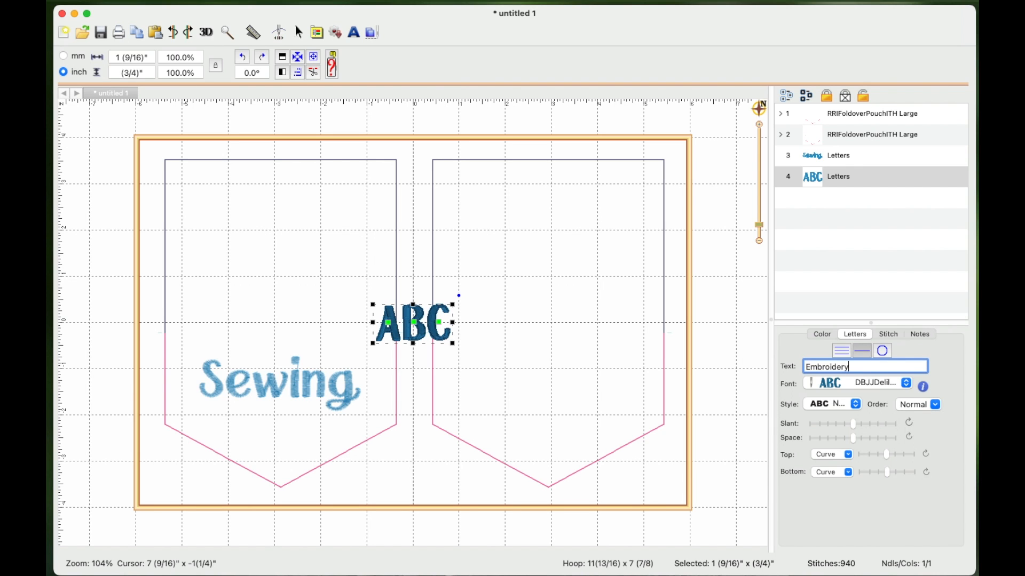
{"action": "key", "text": "Return"}
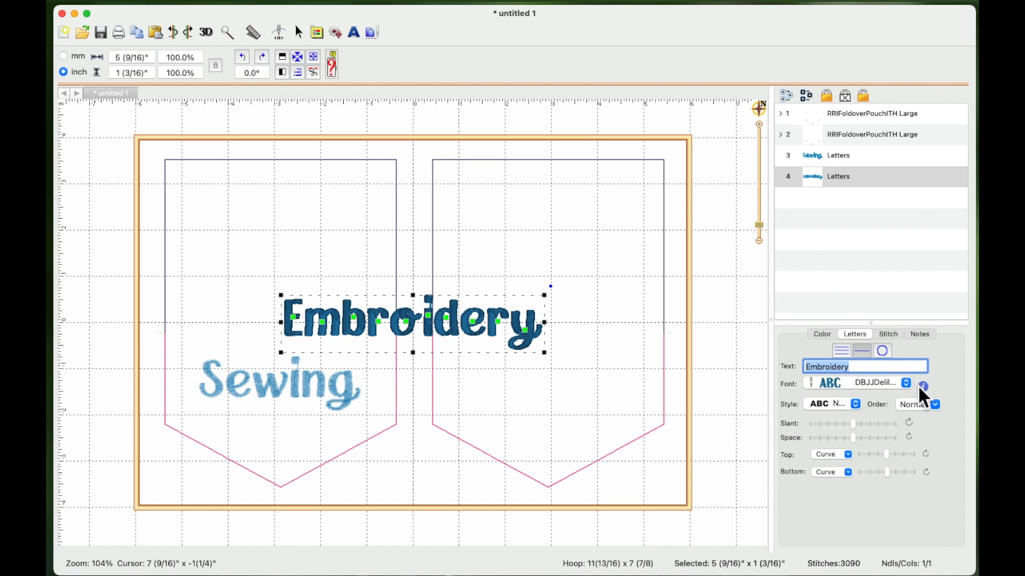
Move the "Embroidery" lettering into the right pouch's lower section and set its font to DBJJDelilah - Half Inch.
{"action": "left_click", "coordinate": [461, 326]}
{"action": "left_click_drag", "start_coordinate": [460, 323], "coordinate": [604, 360]}
{"action": "left_click_drag", "start_coordinate": [910, 386], "coordinate": [912, 370]}
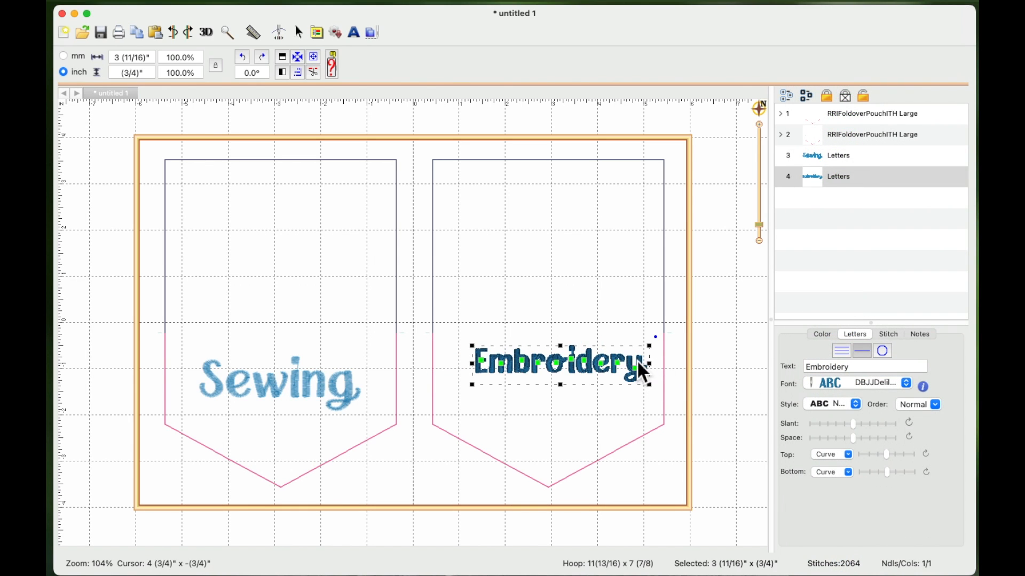
Centre the "Embroidery" lettering between the right pouch's side edges and enlarge it to about 4 3/16 by 1 1/8 inches, comparing it with "Sewing".
{"action": "left_click_drag", "start_coordinate": [632, 364], "coordinate": [615, 377]}
{"action": "left_click_drag", "start_coordinate": [553, 419], "coordinate": [557, 431]}
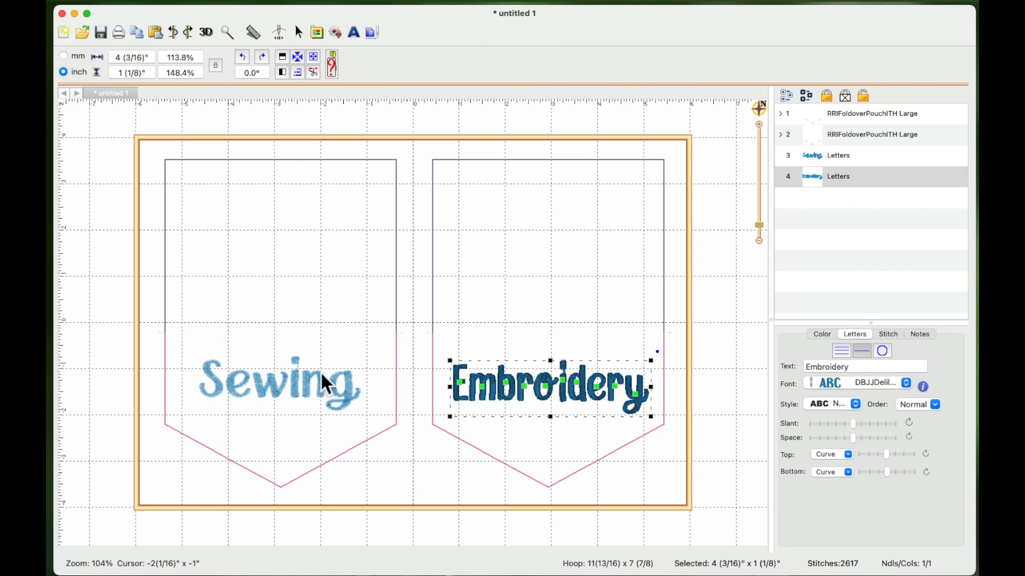
{"action": "left_click", "coordinate": [327, 396]}
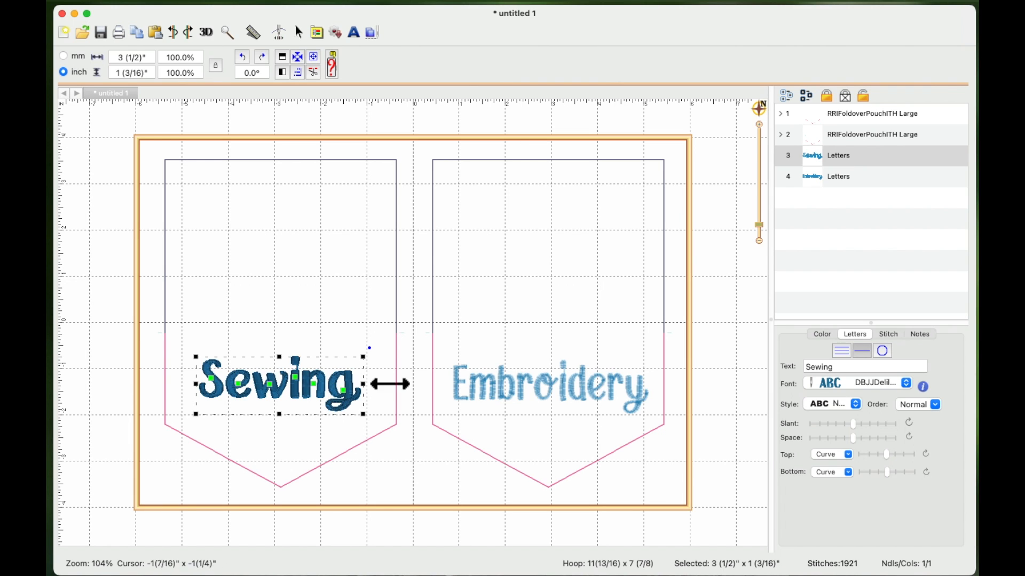
{"action": "left_click", "coordinate": [550, 382]}
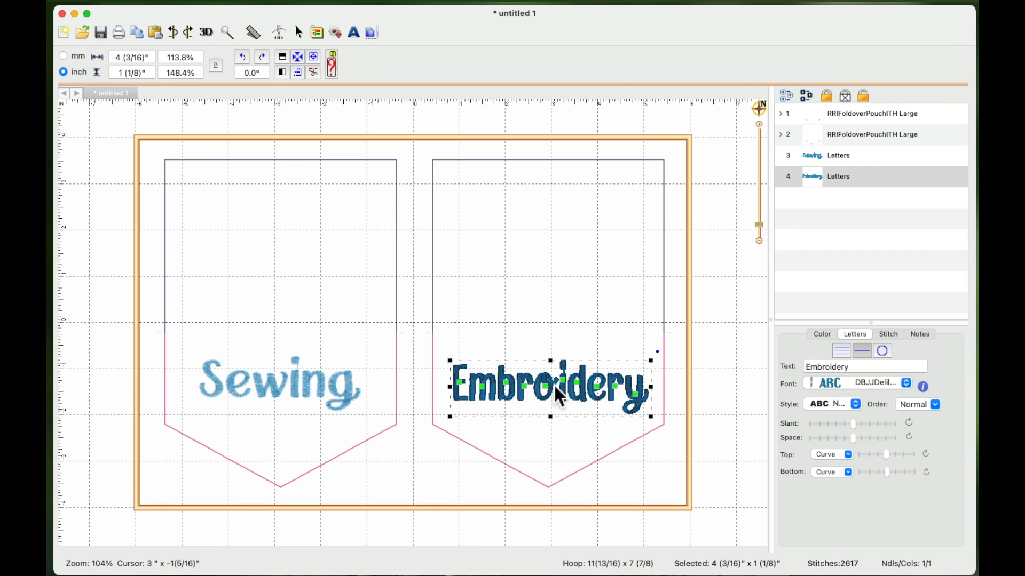
{"action": "left_click", "coordinate": [713, 392]}
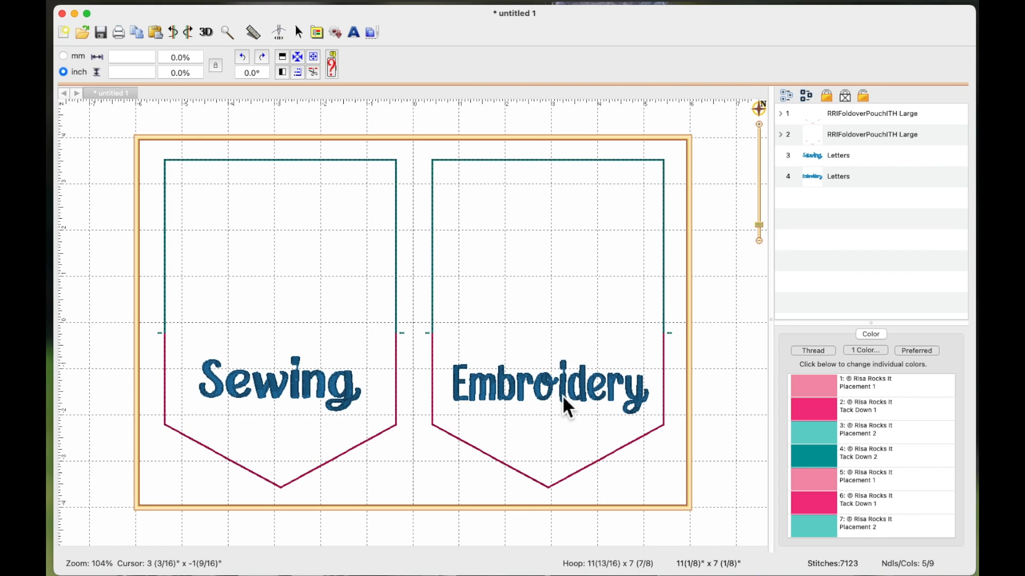
Simulate the stitching of both pouches to examine the colour order up to the "Sewing" lettering.
{"action": "left_click", "coordinate": [281, 32]}
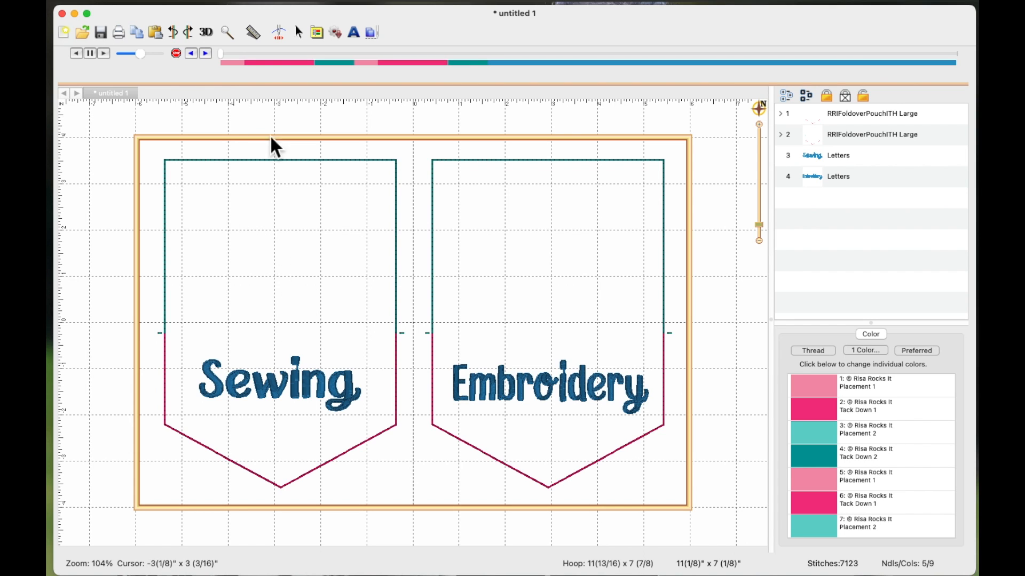
{"action": "left_click", "coordinate": [223, 55]}
{"action": "mouse_move", "coordinate": [226, 56]}
{"action": "left_mouse_down"}
{"action": "mouse_move", "coordinate": [416, 69]}
{"action": "mouse_move", "coordinate": [612, 59]}
{"action": "left_mouse_up"}
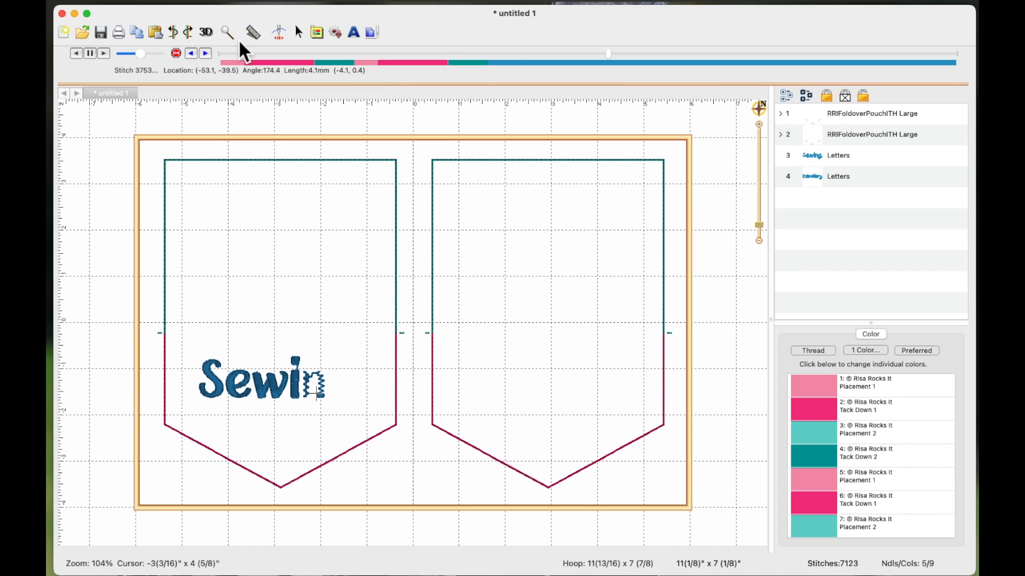
Colour sort the design with RHS Pre-sort, Force Applique Position and a tolerance of 2, placing the result in a new view.
{"action": "left_click", "coordinate": [105, 1]}
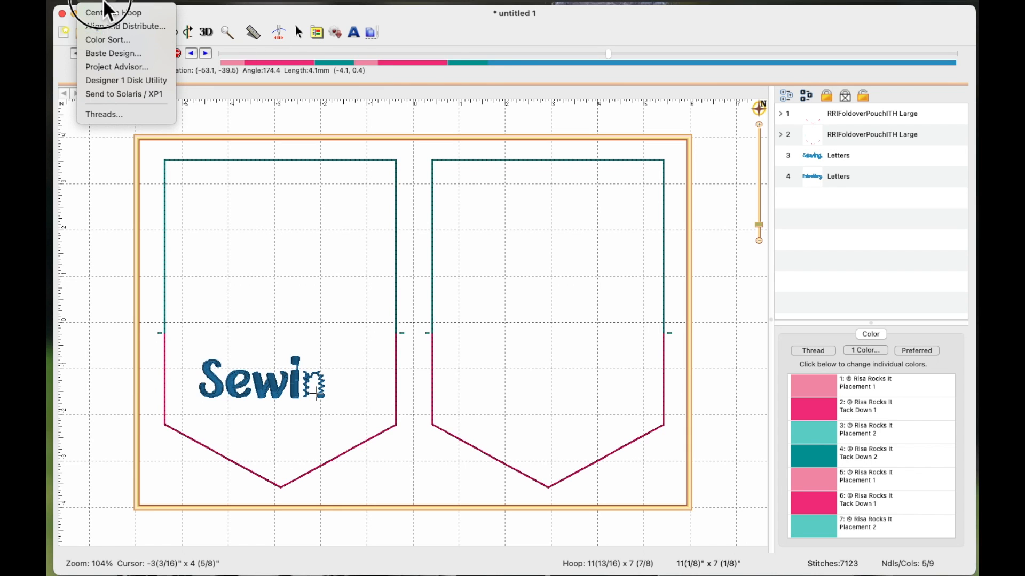
{"action": "left_click", "coordinate": [107, 40]}
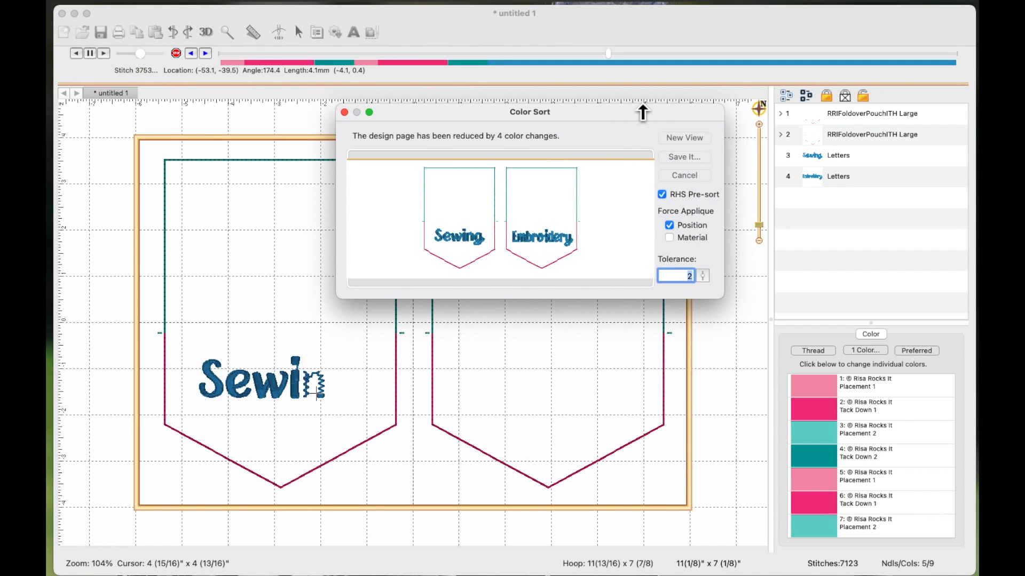
{"action": "left_click_drag", "start_coordinate": [632, 114], "coordinate": [617, 134]}
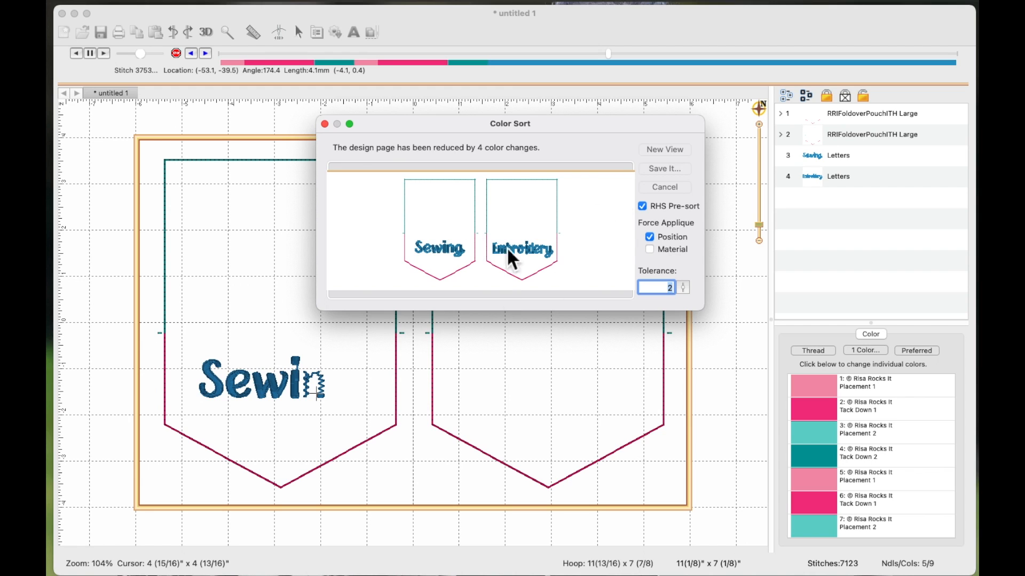
{"action": "left_click", "coordinate": [672, 152]}
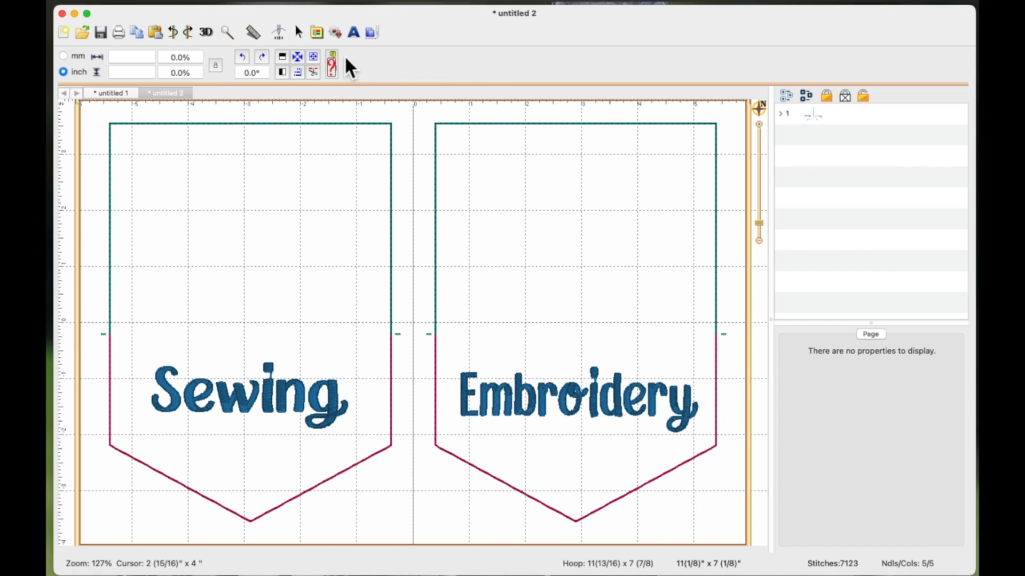
Simulate the colour-sorted design from placement and tack-down lines through the lettering to check the stitching sequence.
{"action": "left_click", "coordinate": [280, 33]}
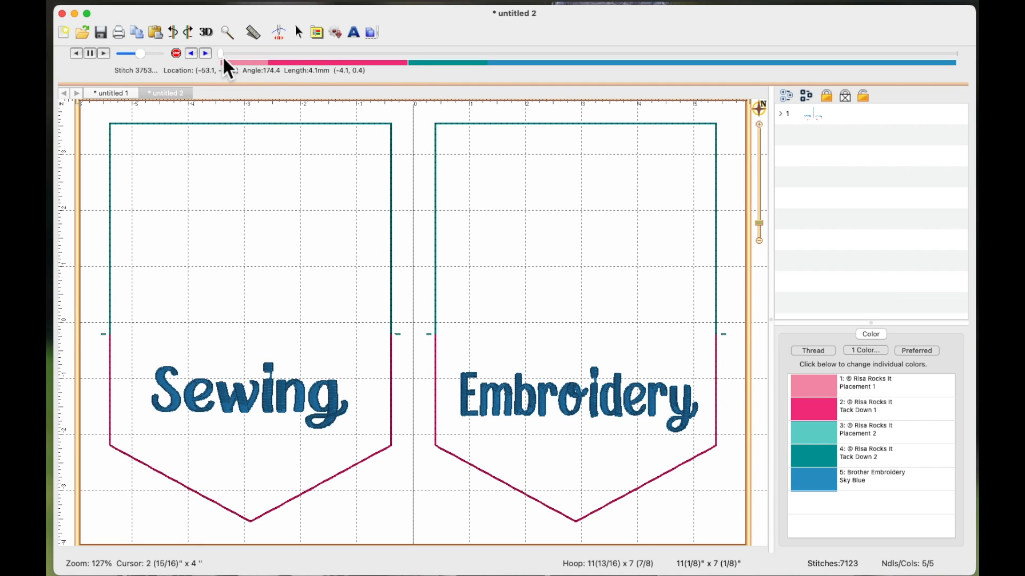
{"action": "left_click_drag", "start_coordinate": [223, 58], "coordinate": [488, 67]}
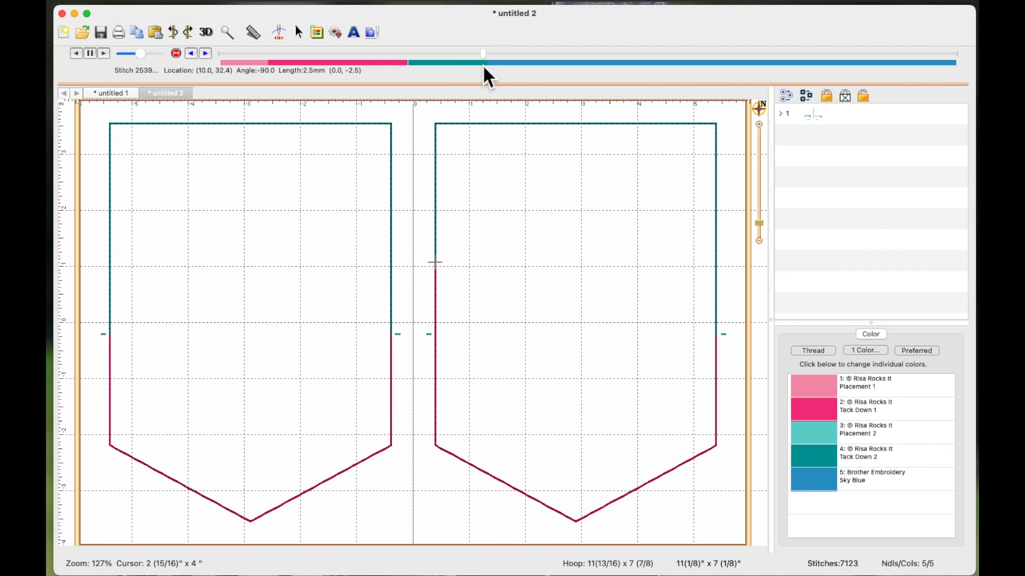
{"action": "left_click_drag", "start_coordinate": [485, 59], "coordinate": [630, 59]}
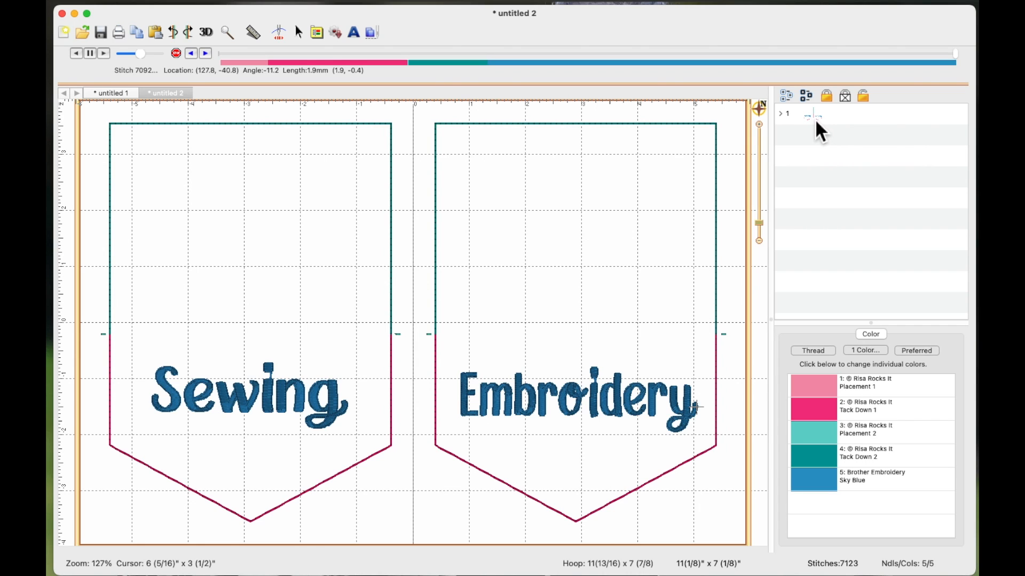
Expand the colour-sorted design and inspect its Placement 1, Tack Down 1 and Placement 2 layers one by one.
{"action": "left_click", "coordinate": [782, 116]}
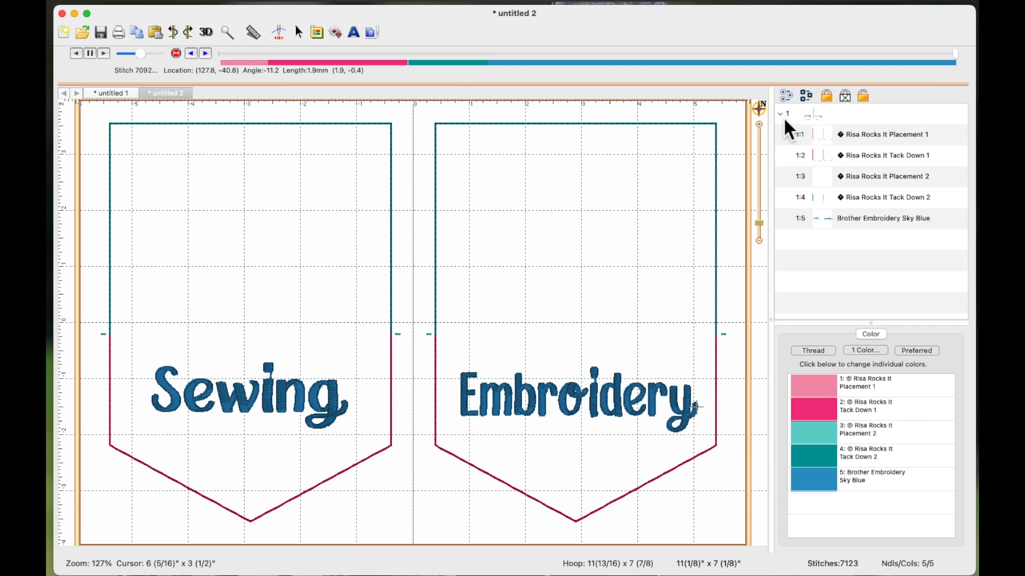
{"action": "left_click", "coordinate": [861, 136]}
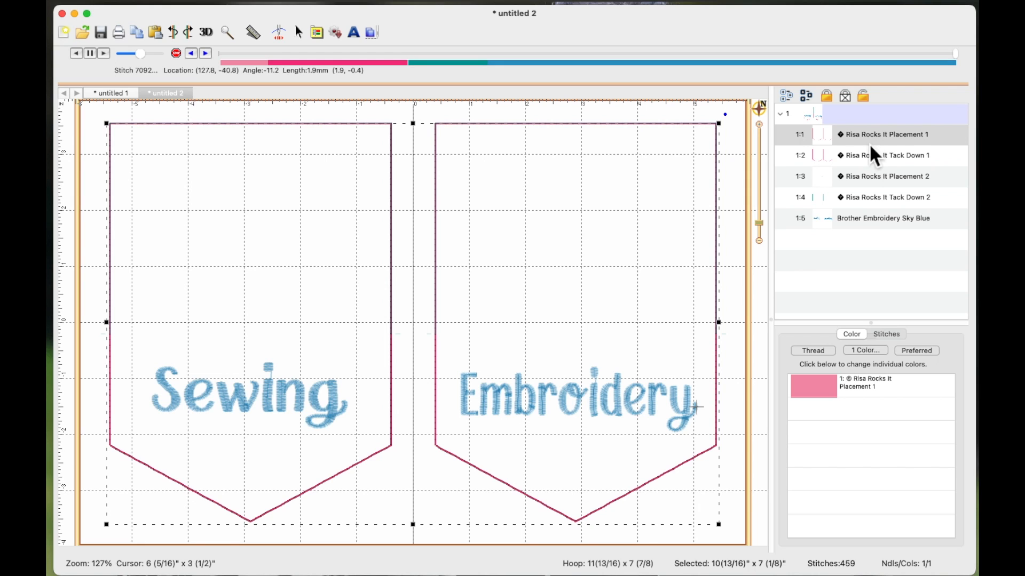
{"action": "left_click", "coordinate": [873, 166]}
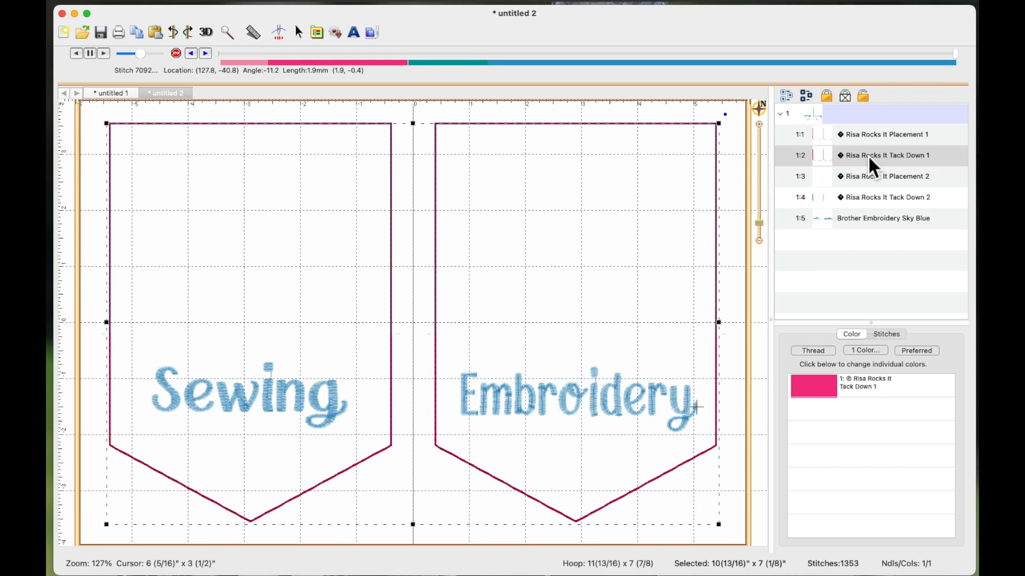
{"action": "left_click", "coordinate": [866, 178]}
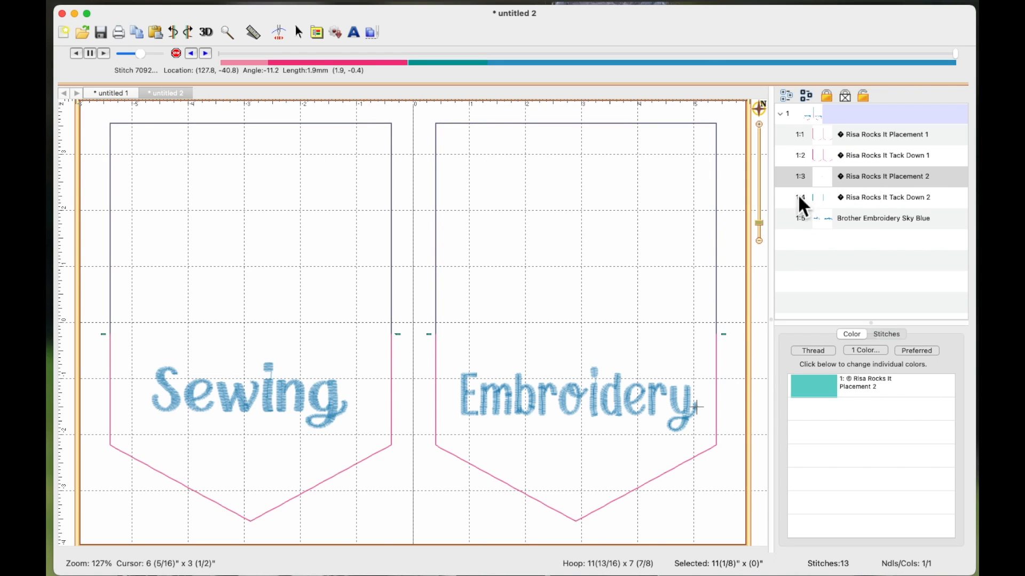
Try moving the Brother Embroidery Sky Blue lettering one place earlier, before Tack Down 2, and simulate that stitching order.
{"action": "left_click", "coordinate": [859, 220]}
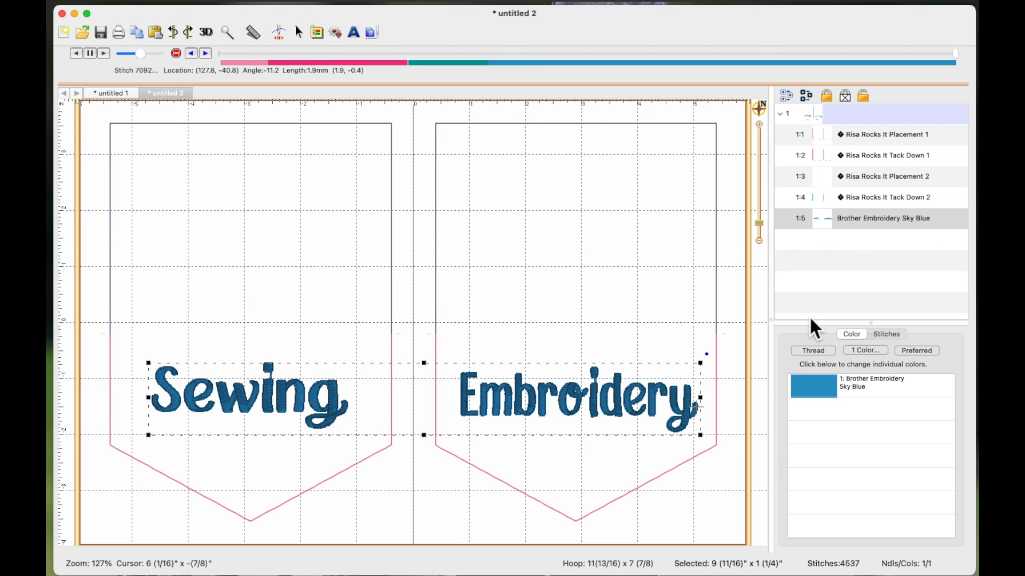
{"action": "right_click", "coordinate": [874, 221]}
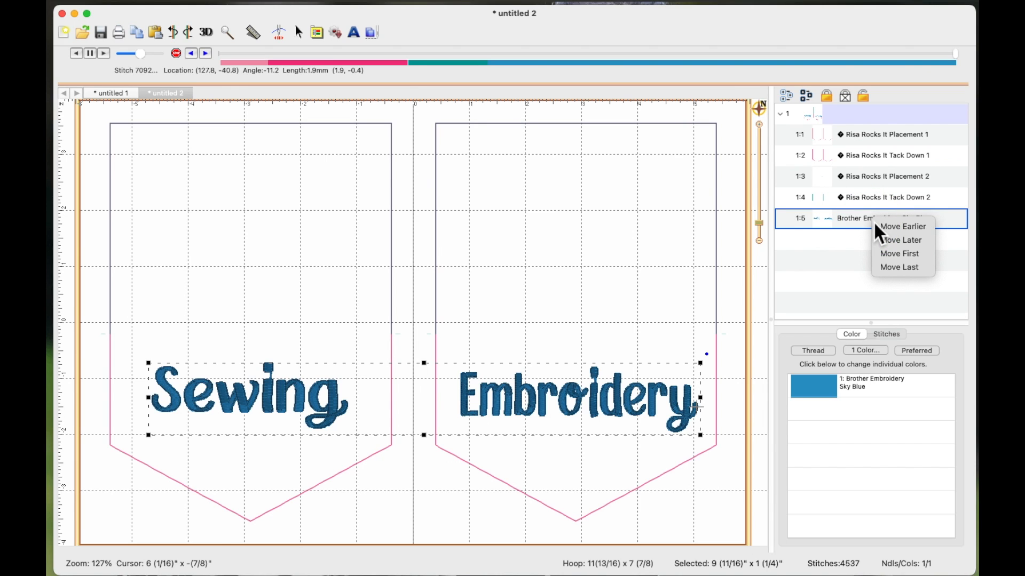
{"action": "left_click", "coordinate": [902, 229]}
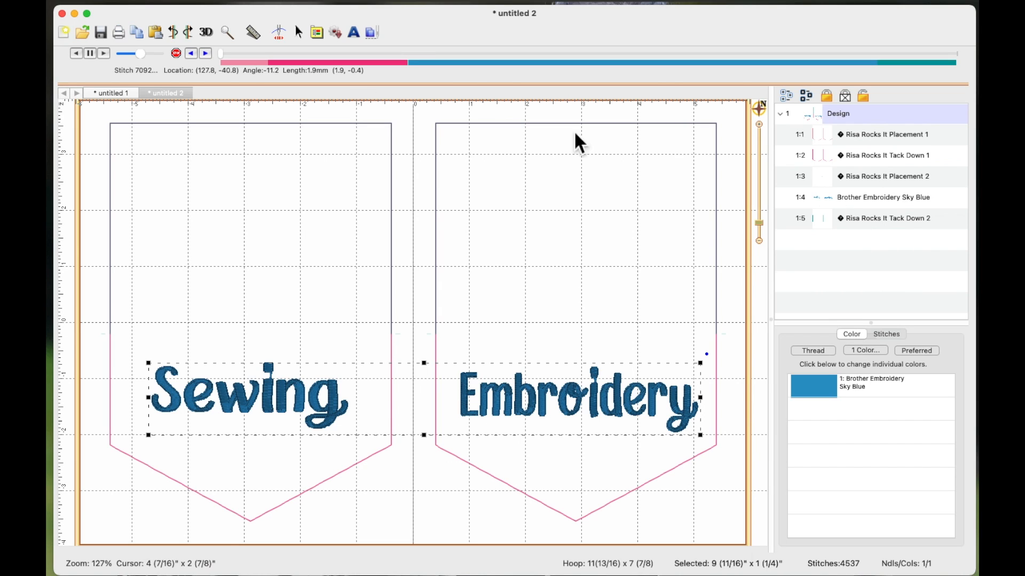
{"action": "mouse_move", "coordinate": [223, 54]}
{"action": "left_mouse_down"}
{"action": "mouse_move", "coordinate": [578, 62]}
{"action": "mouse_move", "coordinate": [620, 53]}
{"action": "mouse_move", "coordinate": [721, 64]}
{"action": "mouse_move", "coordinate": [877, 56]}
{"action": "left_mouse_up"}
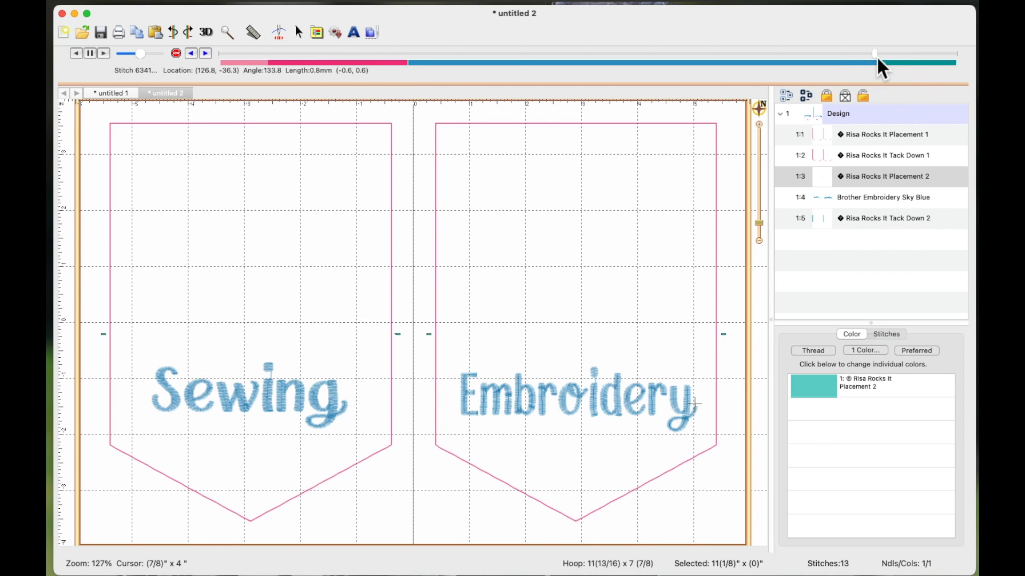
{"action": "left_click_drag", "start_coordinate": [878, 56], "coordinate": [959, 57]}
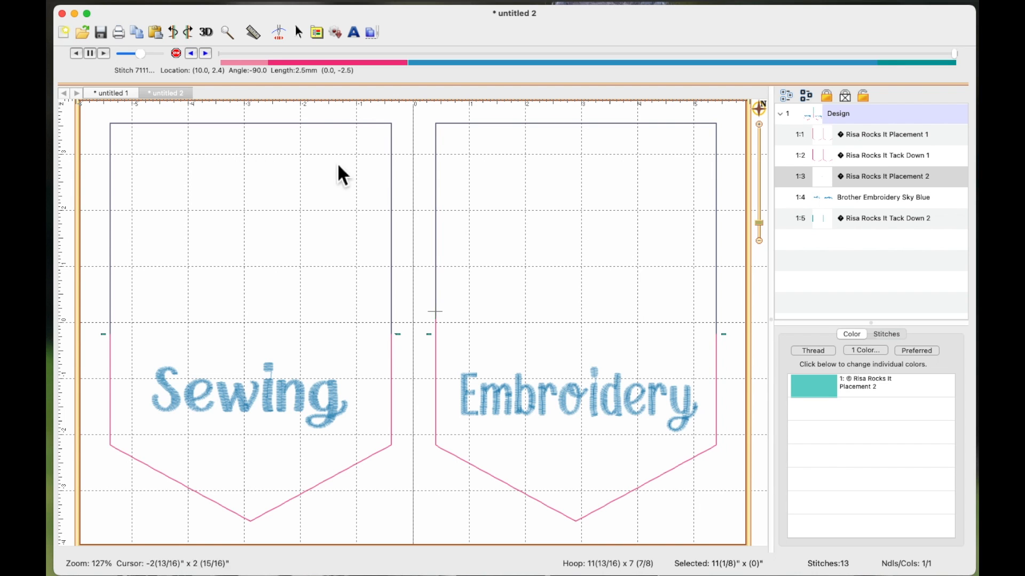
Select the entire two-pouch design and rotate it 180 degrees in the hoop.
{"action": "left_click", "coordinate": [759, 224]}
{"action": "left_click_drag", "start_coordinate": [760, 225], "coordinate": [760, 229]}
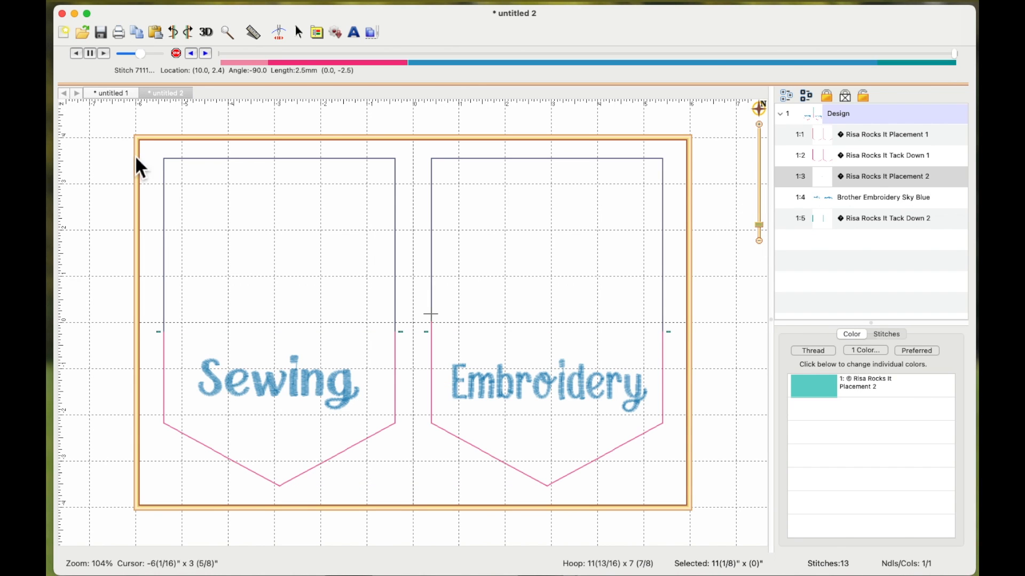
{"action": "left_click_drag", "start_coordinate": [118, 125], "coordinate": [718, 516]}
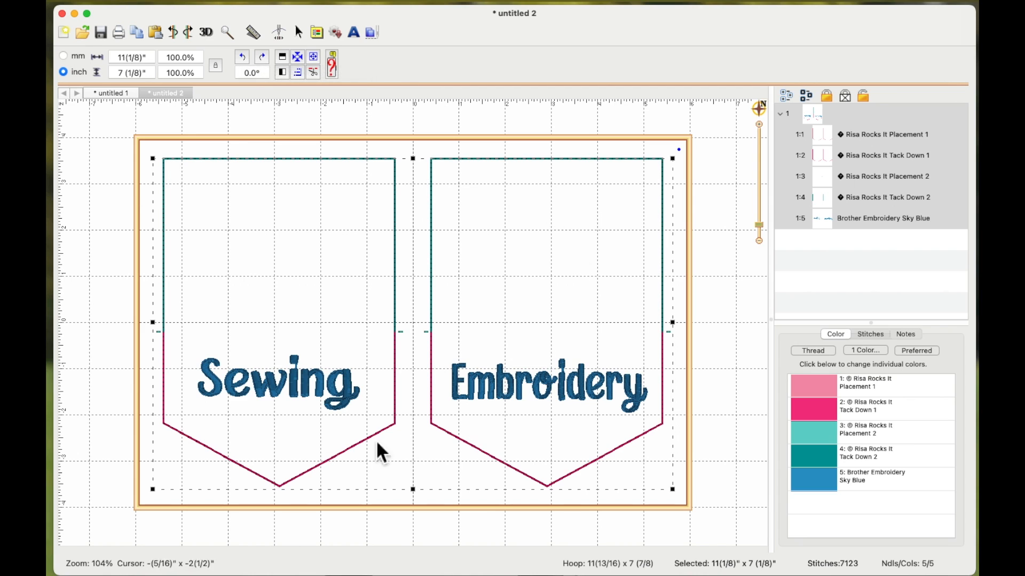
{"action": "left_click", "coordinate": [246, 62]}
{"action": "left_click", "coordinate": [245, 62]}
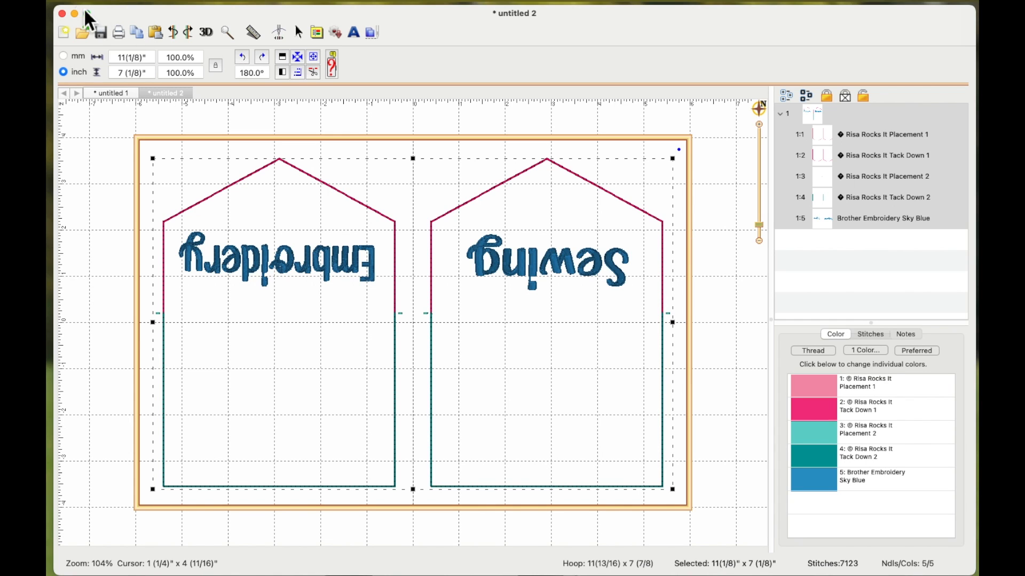
Start saving the rotated, colour-sorted pouch design.
{"action": "left_click", "coordinate": [48, 4]}
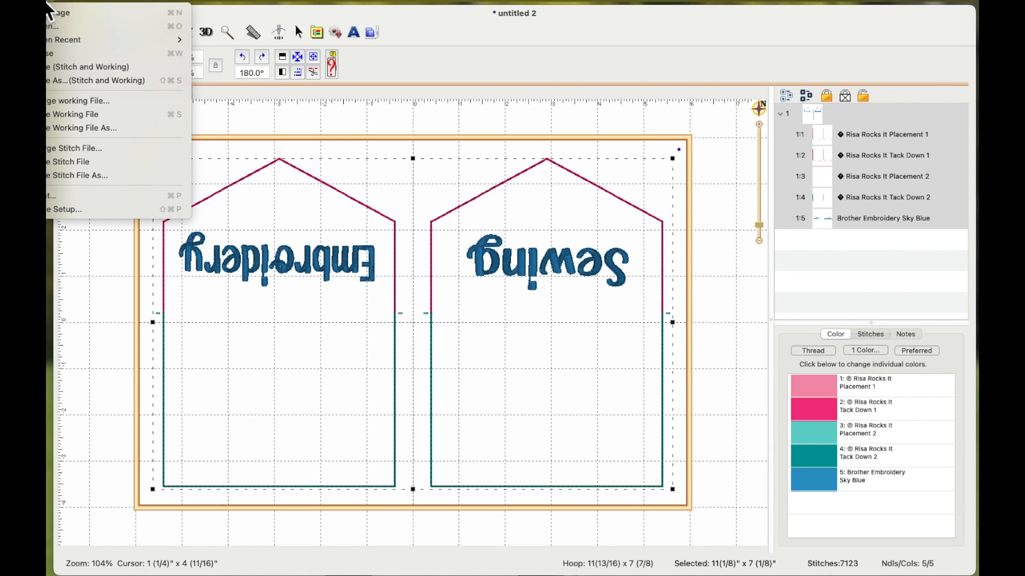